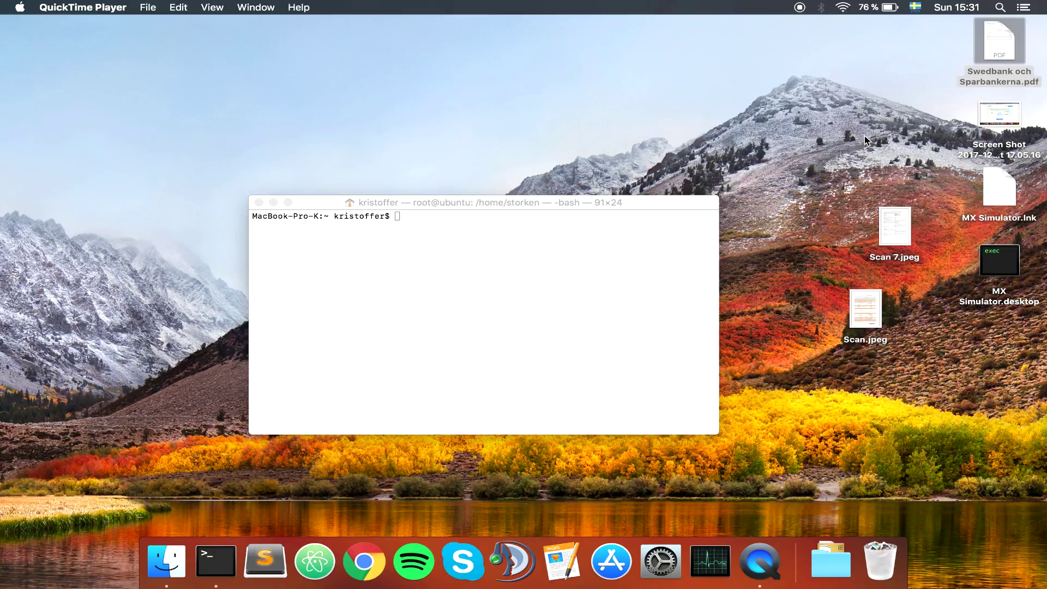
Make Terminal the active app, showing its empty bash prompt.
click(450, 261)
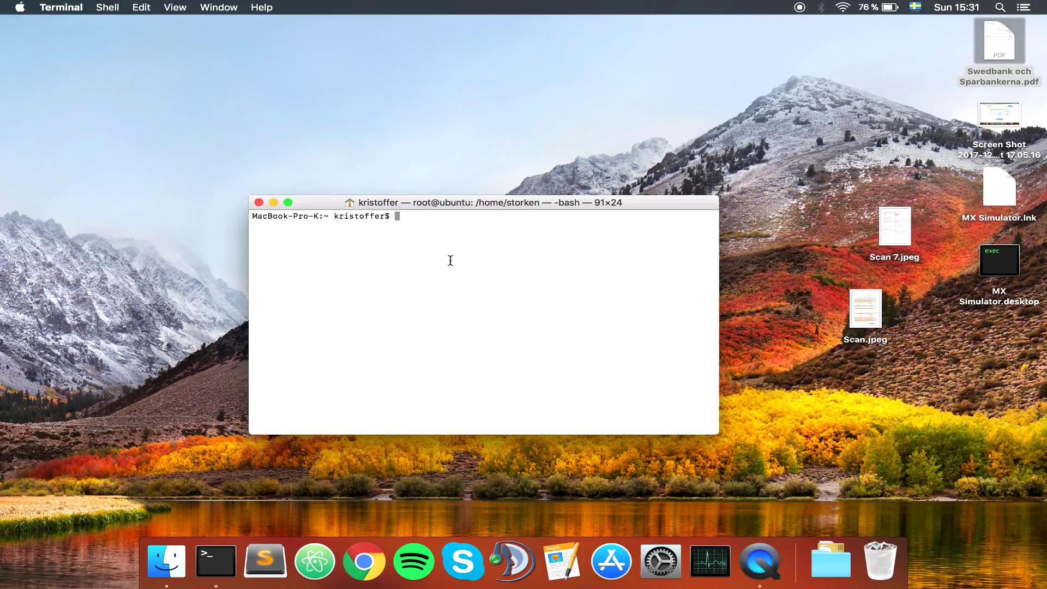
Search Google for 'wineskin' and start downloading Wineskin Winery 1.7 from wineskin.urgesoftware.com.
click(362, 562)
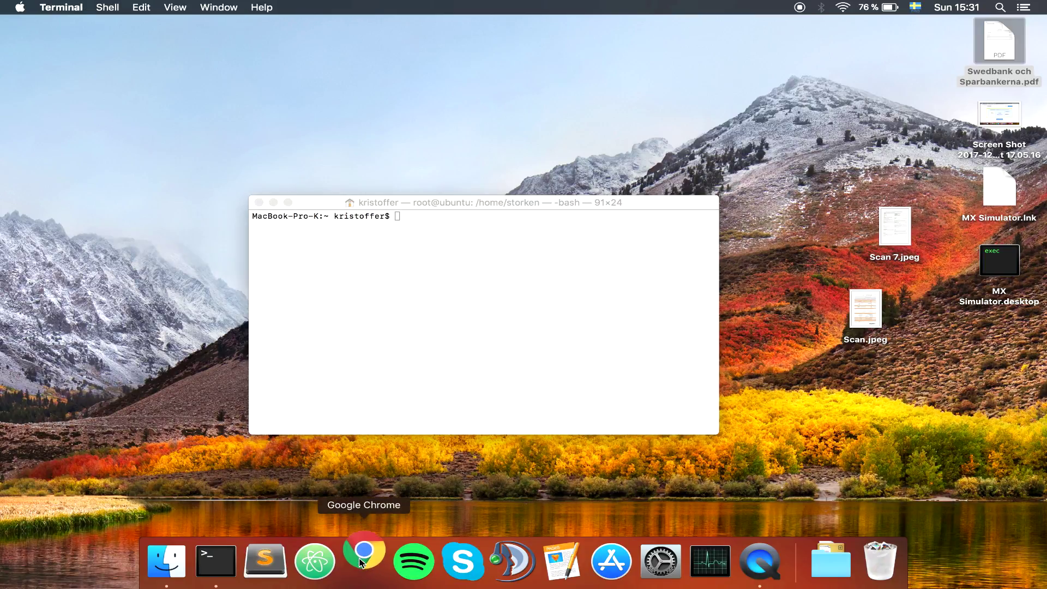
text(wineskins)
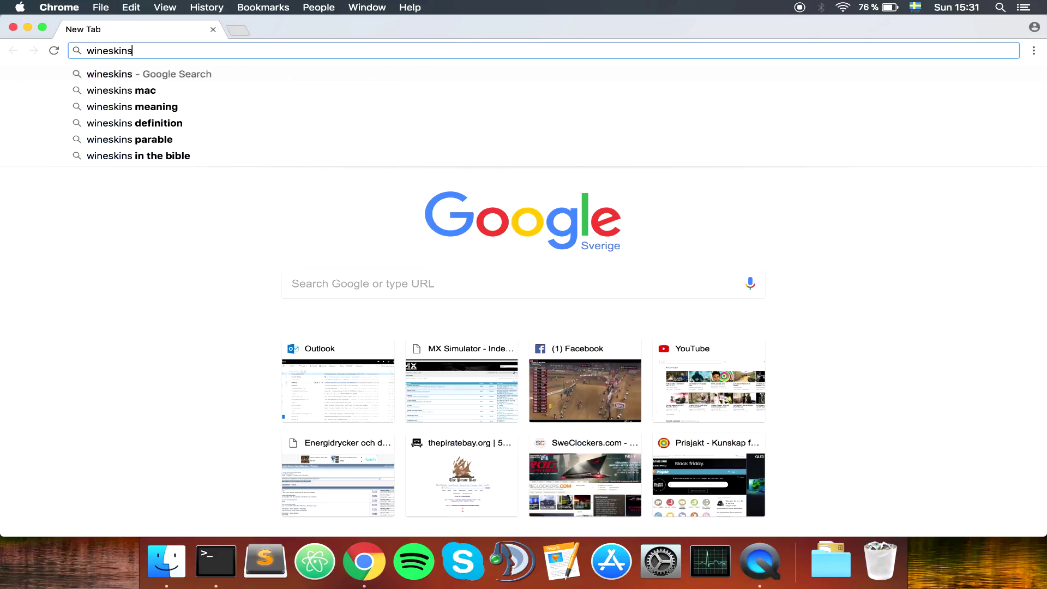
key(Return)
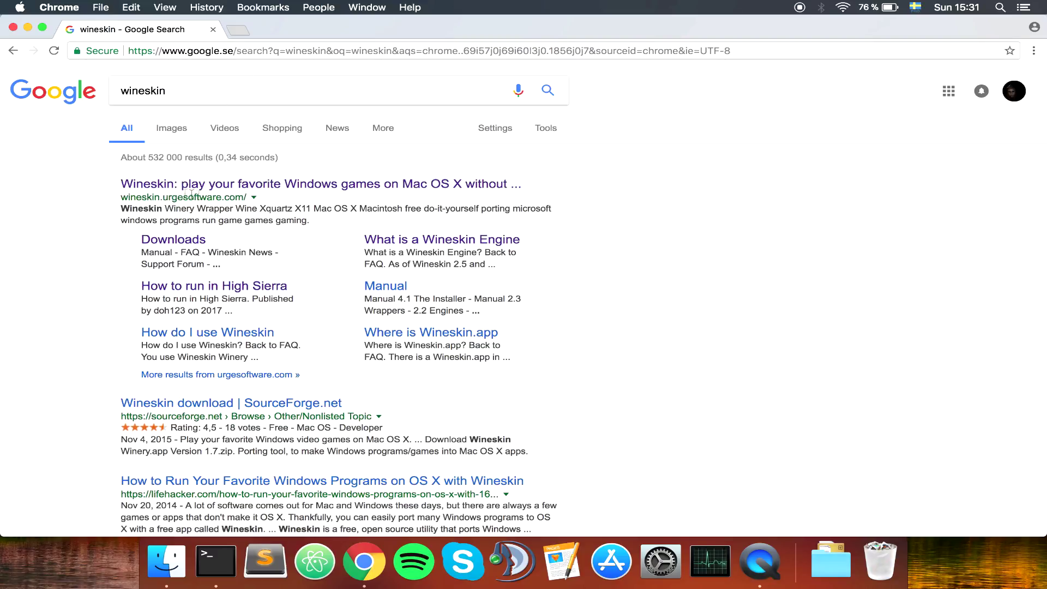
click(233, 180)
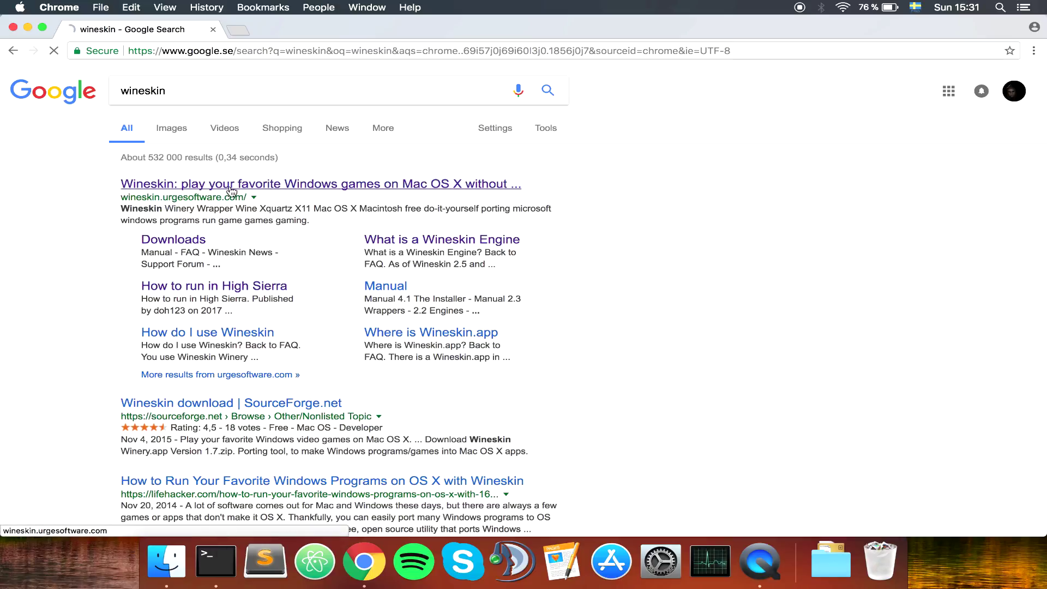
click(371, 178)
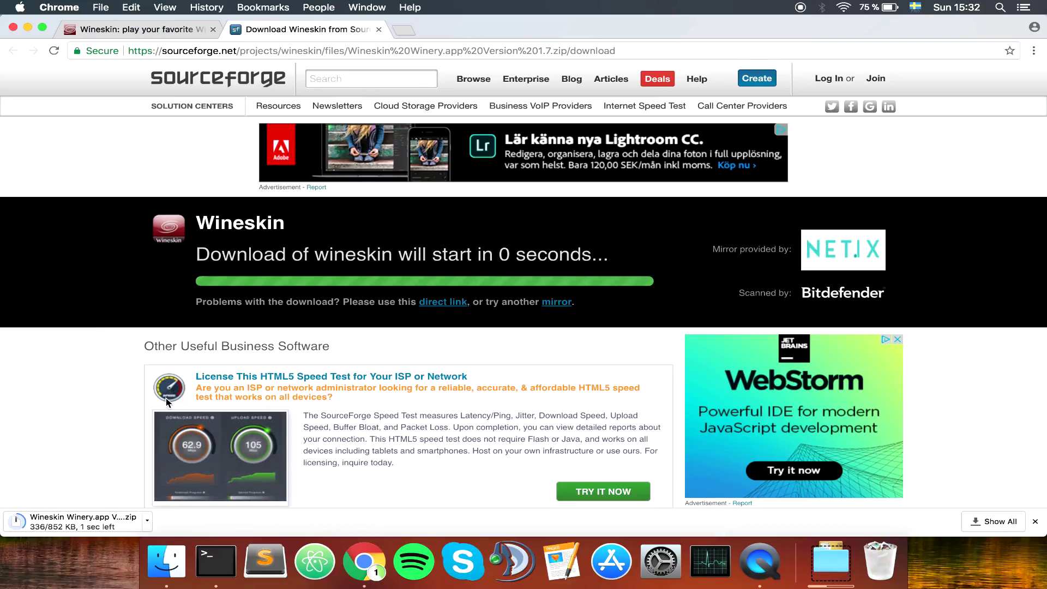
Unzip Wineskin Winery 1.7, close Chrome, search Spotlight for xquartz, then launch Wineskin Winery.
click(63, 524)
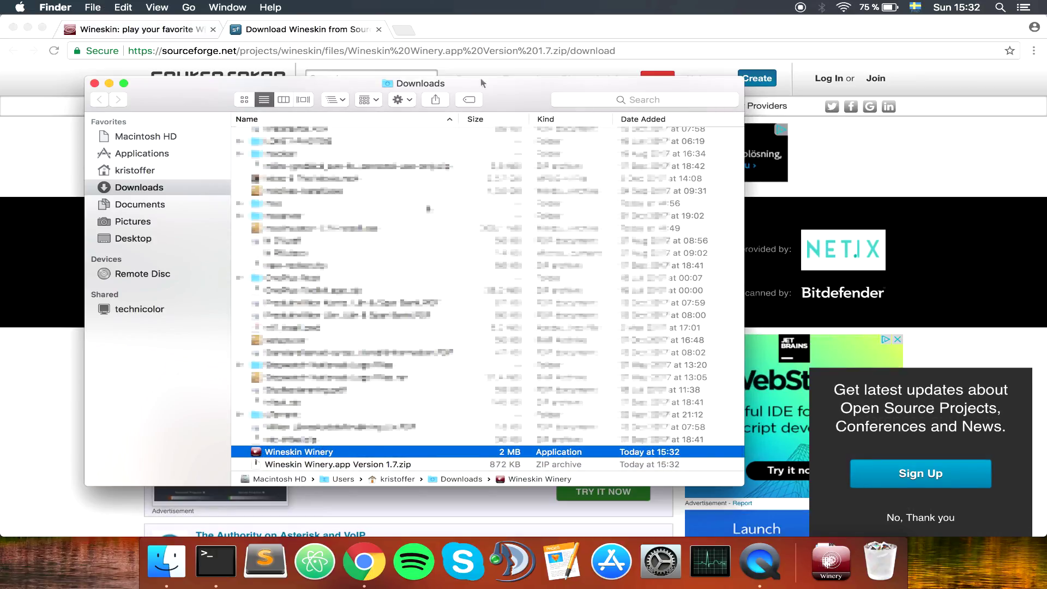
click(15, 26)
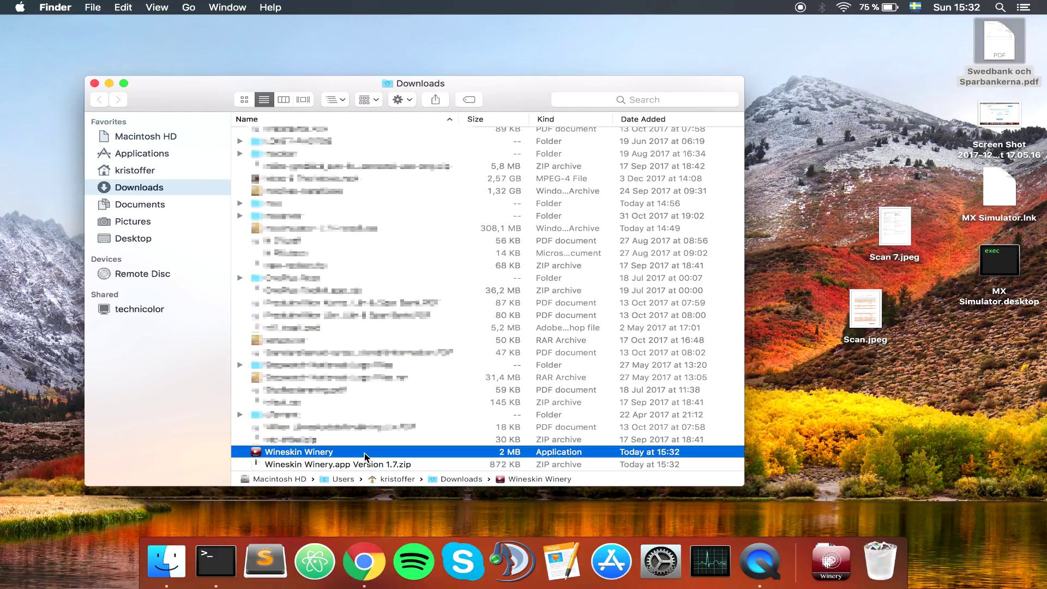
key(super+space)
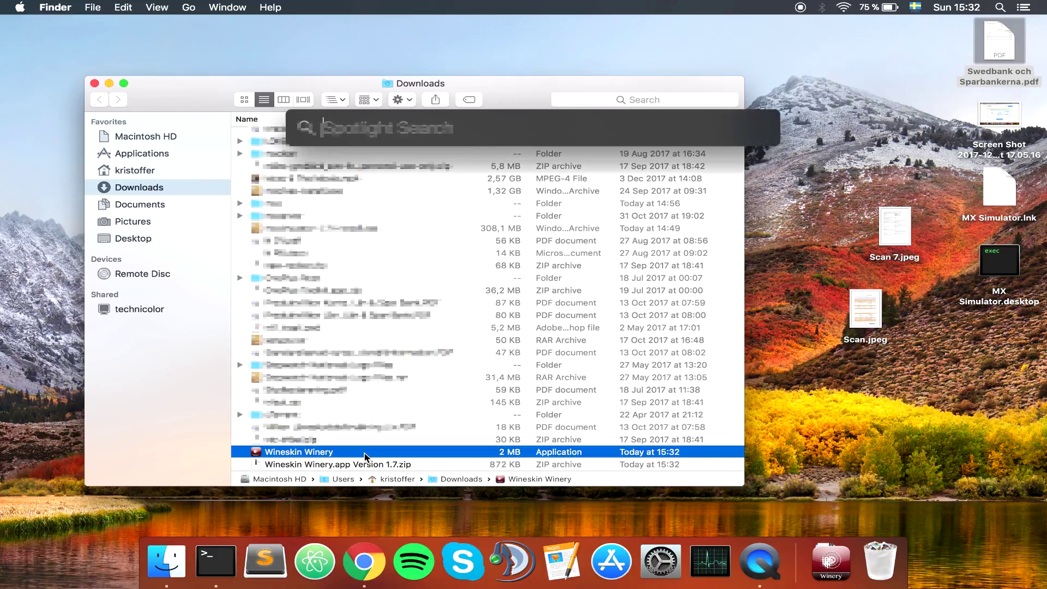
text(xquartz)
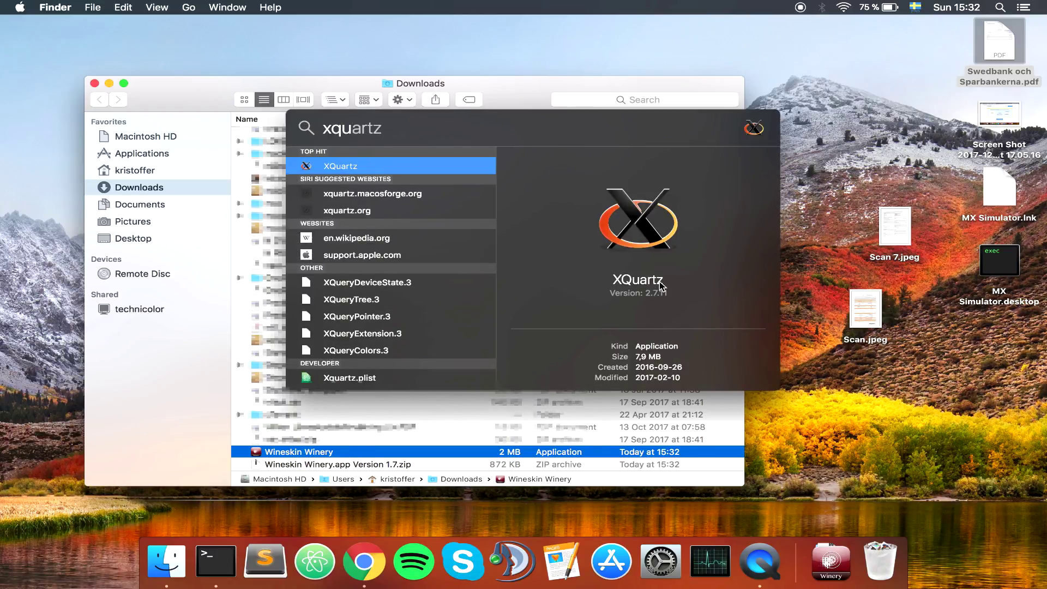
double_click(417, 451)
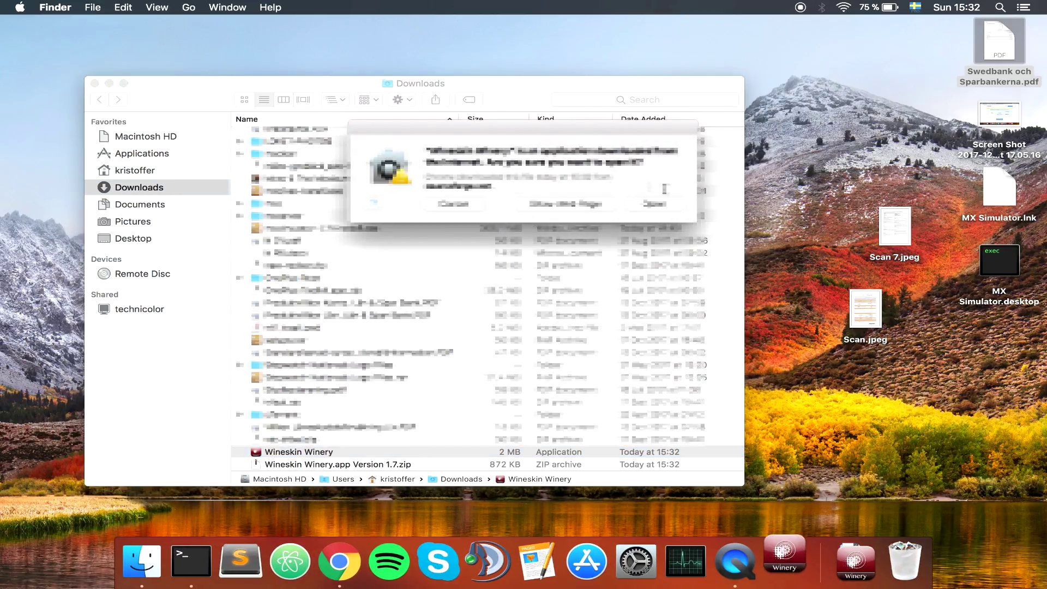
Confirm opening Wineskin Winery, minimize the Downloads and Terminal windows, and bring Wineskin Winery forward.
click(664, 208)
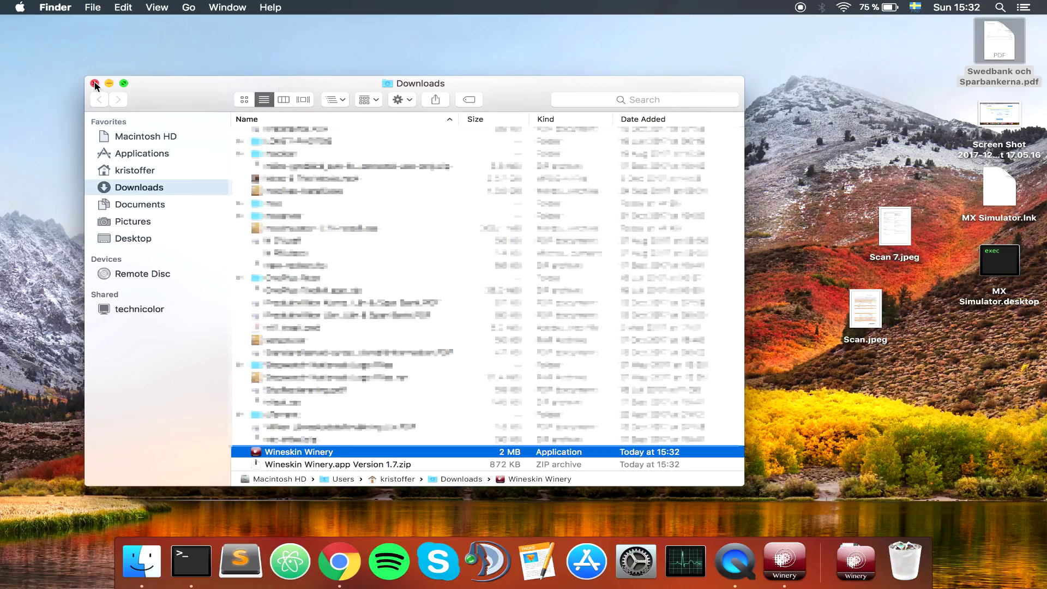
click(110, 81)
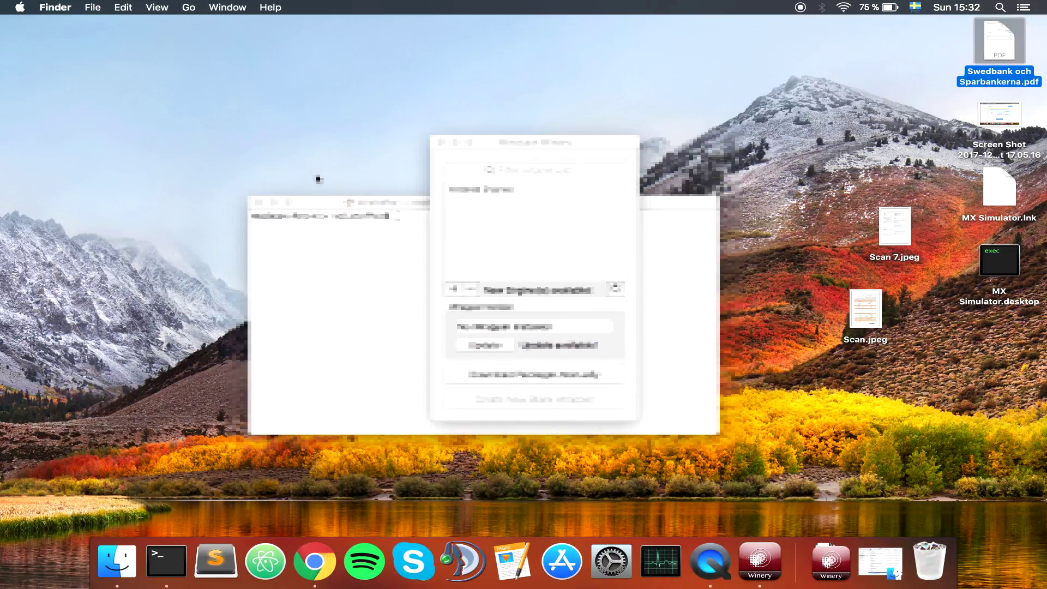
click(276, 203)
click(531, 216)
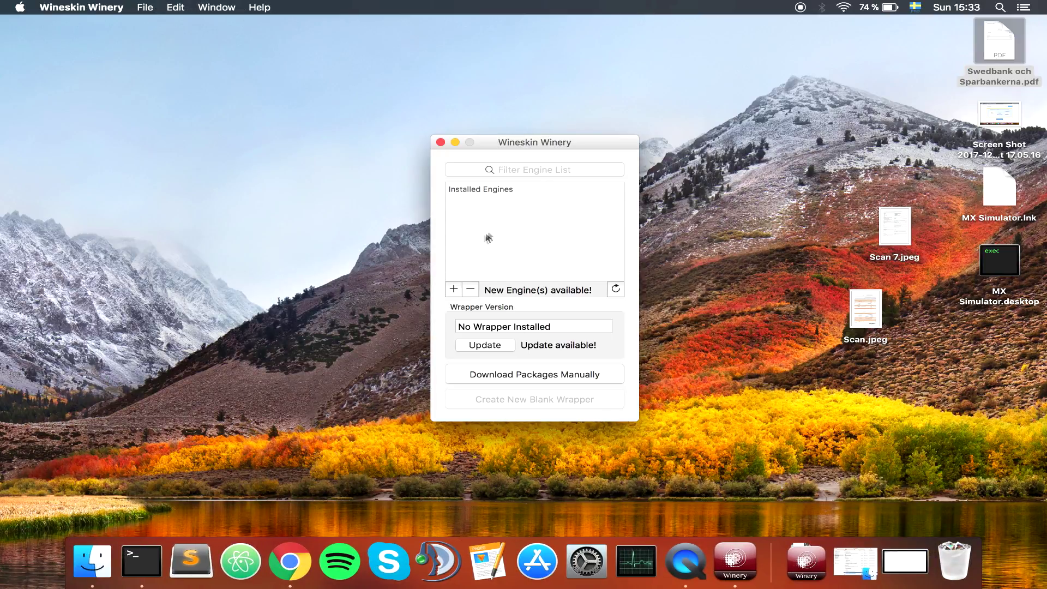
Download and install the WS9Wine2.16 engine.
click(453, 289)
click(530, 241)
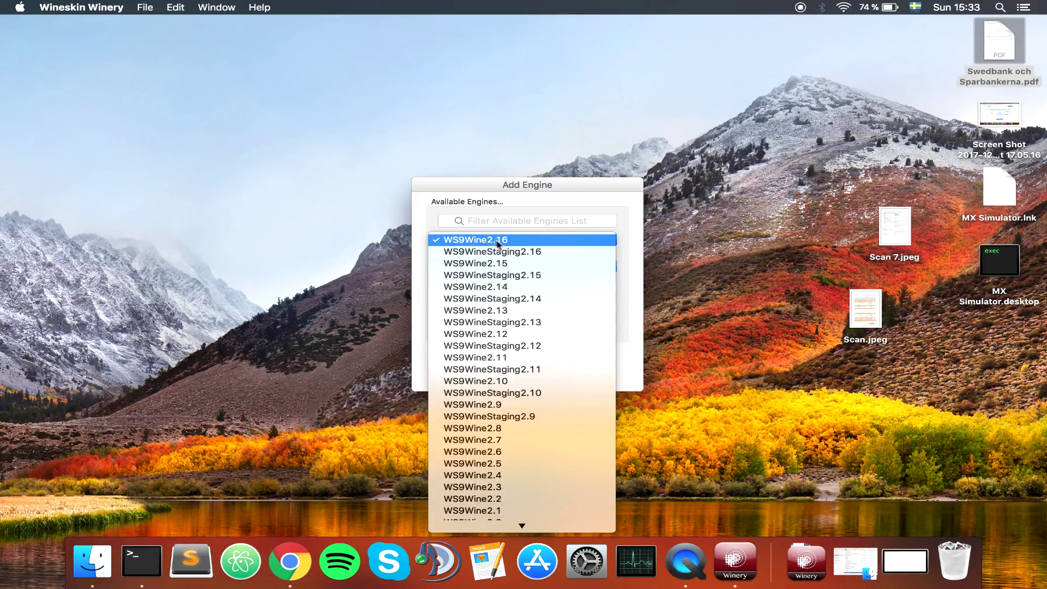
click(514, 242)
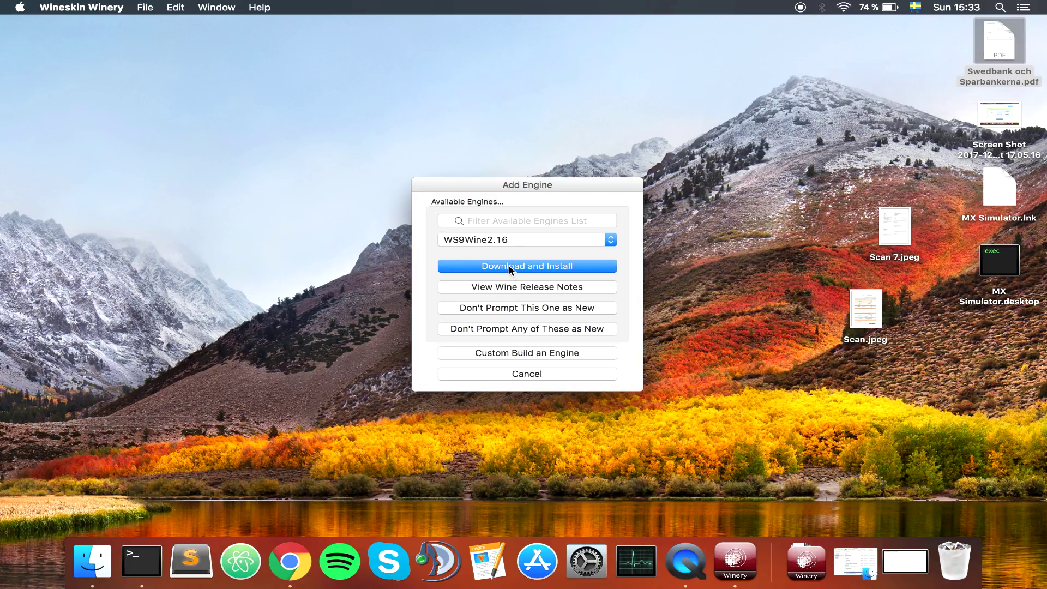
click(508, 267)
click(568, 290)
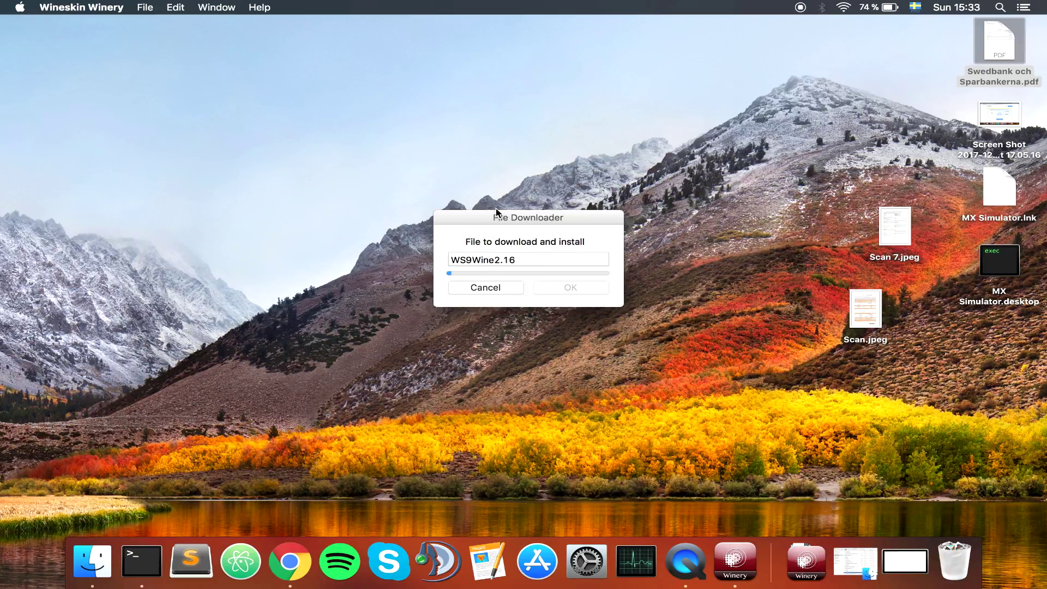
drag(495, 217, 447, 192)
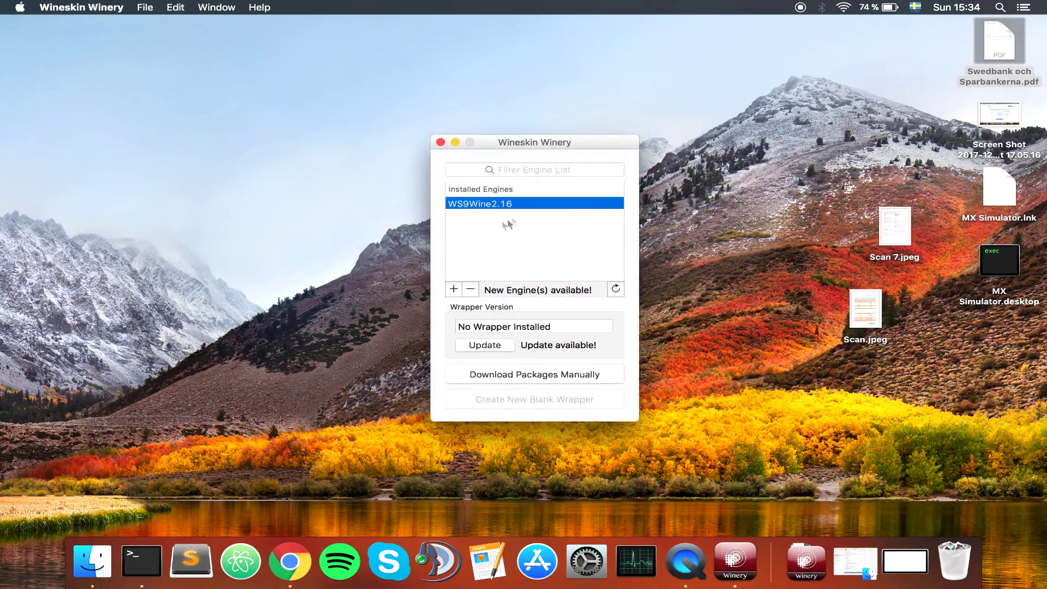
Update the wrapper version to Wineskin-2.6.2.
click(490, 346)
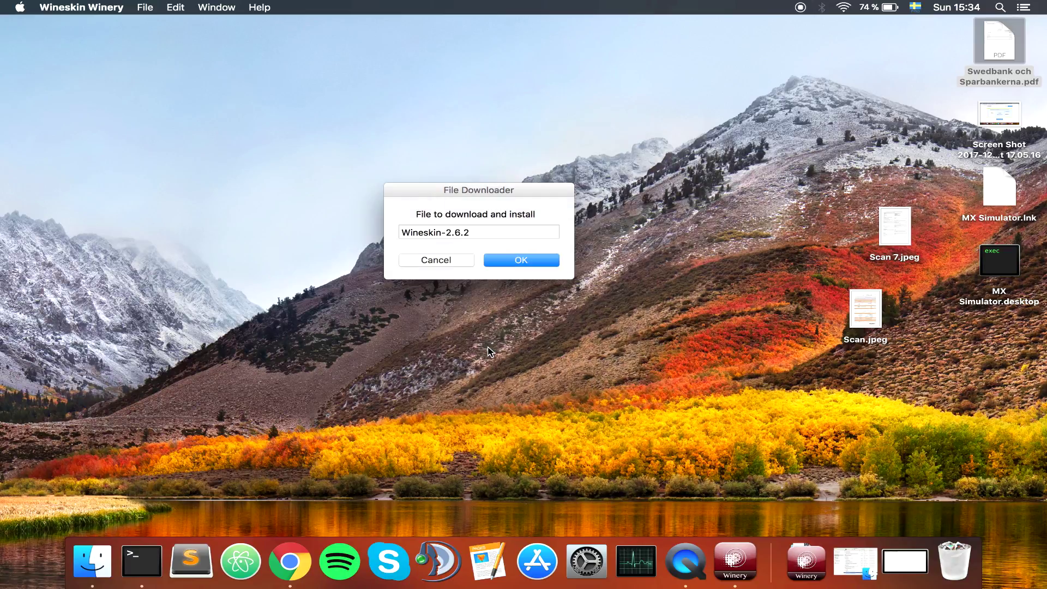
click(521, 260)
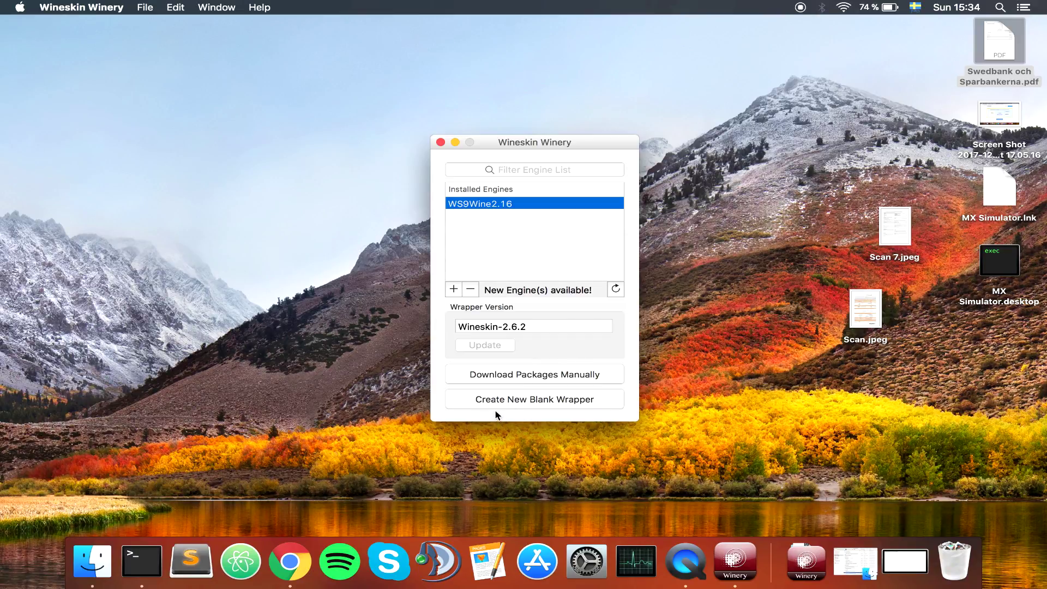
click(465, 398)
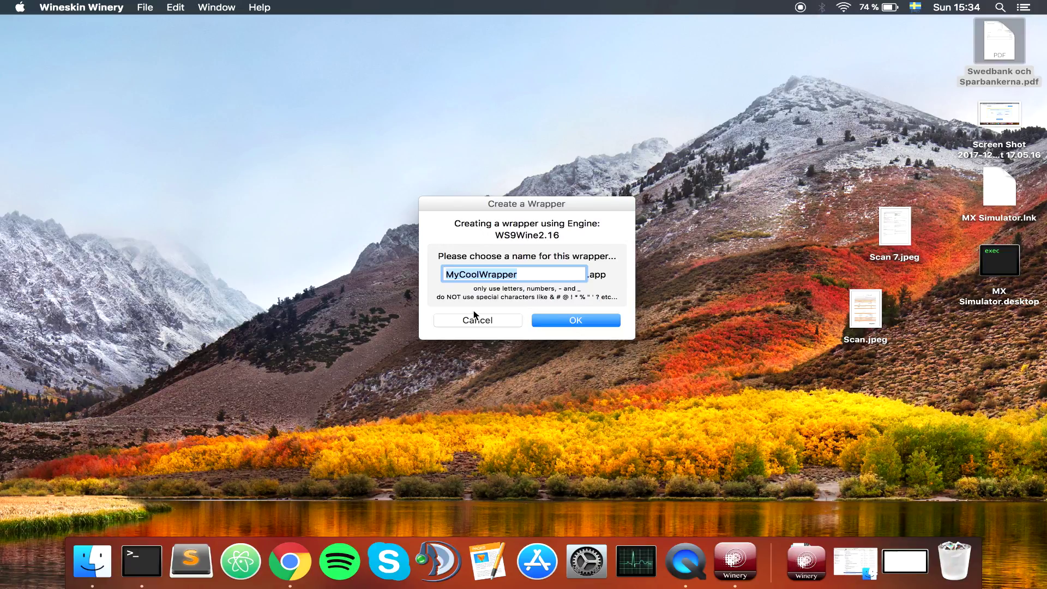
Name the new blank wrapper 'Mx Simulator' and skip the Wine Mono and Gecko installs.
text(Mx Simu)
key(BackSpace)
key(BackSpace)
key(BackSpace)
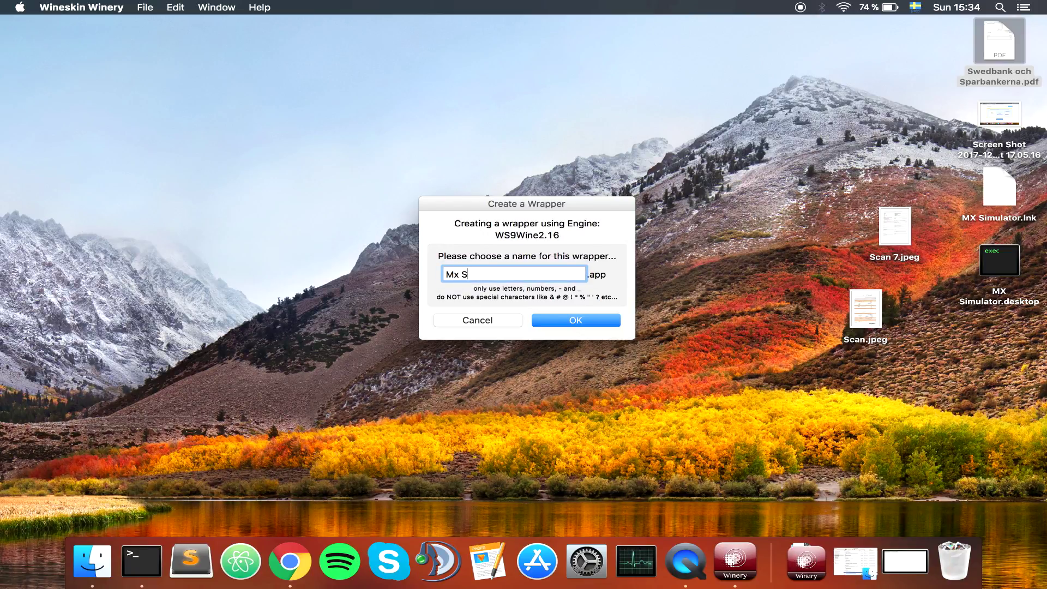
text(imulator)
click(559, 324)
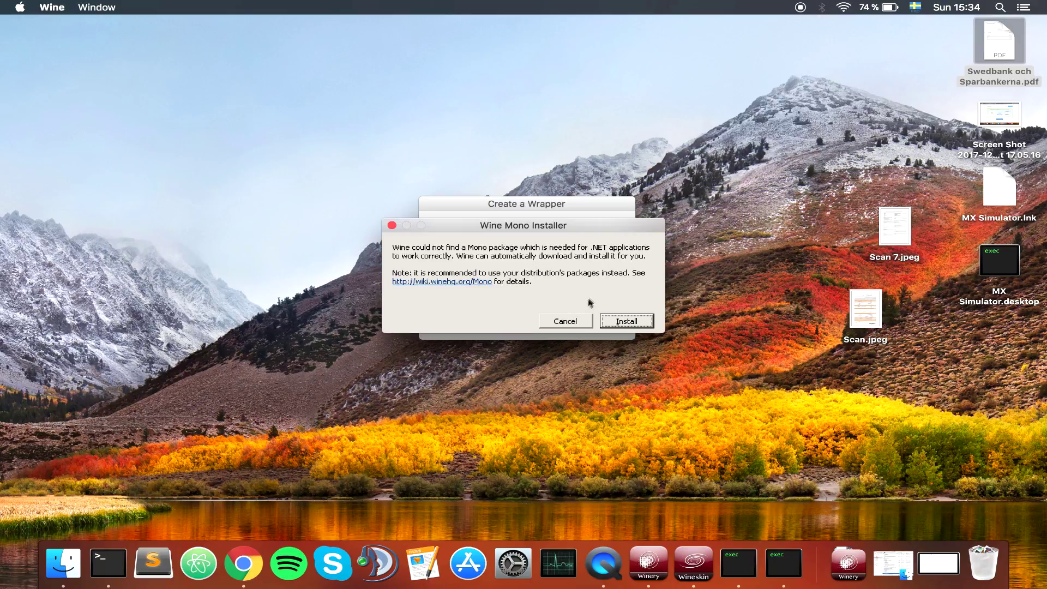
click(571, 322)
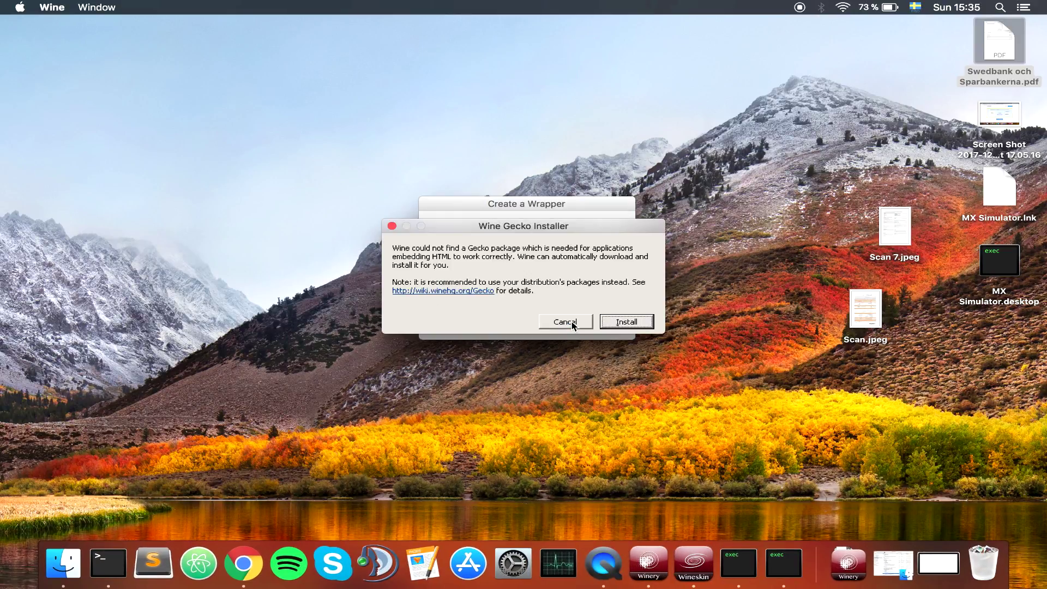
click(571, 322)
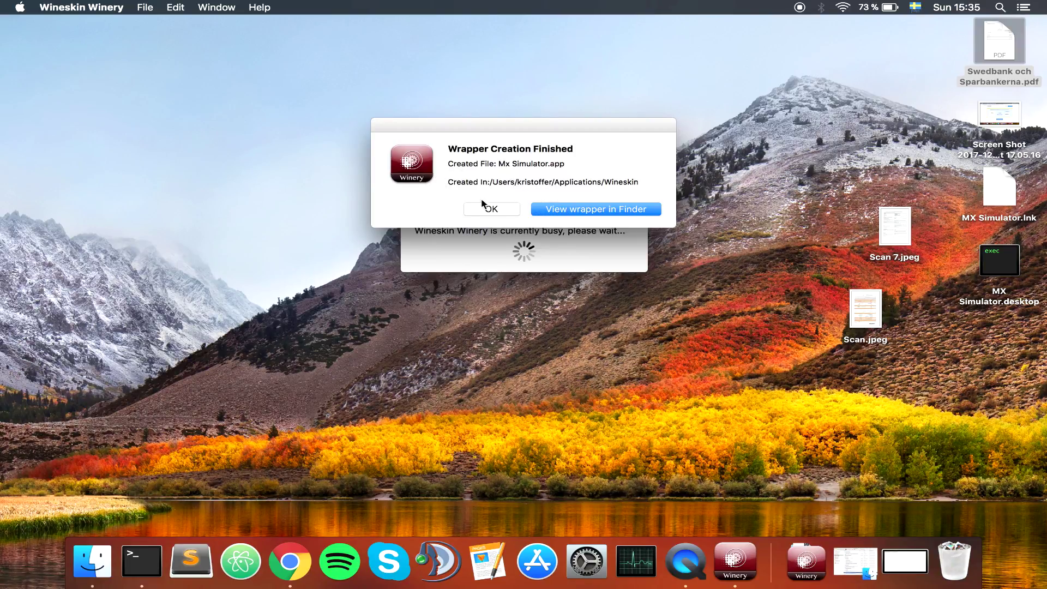
Check the wrapper's saved path in Applications/Wineskin and reveal Mx Simulator.app in Finder.
drag(493, 185, 511, 186)
double_click(534, 184)
double_click(579, 182)
double_click(620, 181)
click(620, 181)
click(570, 209)
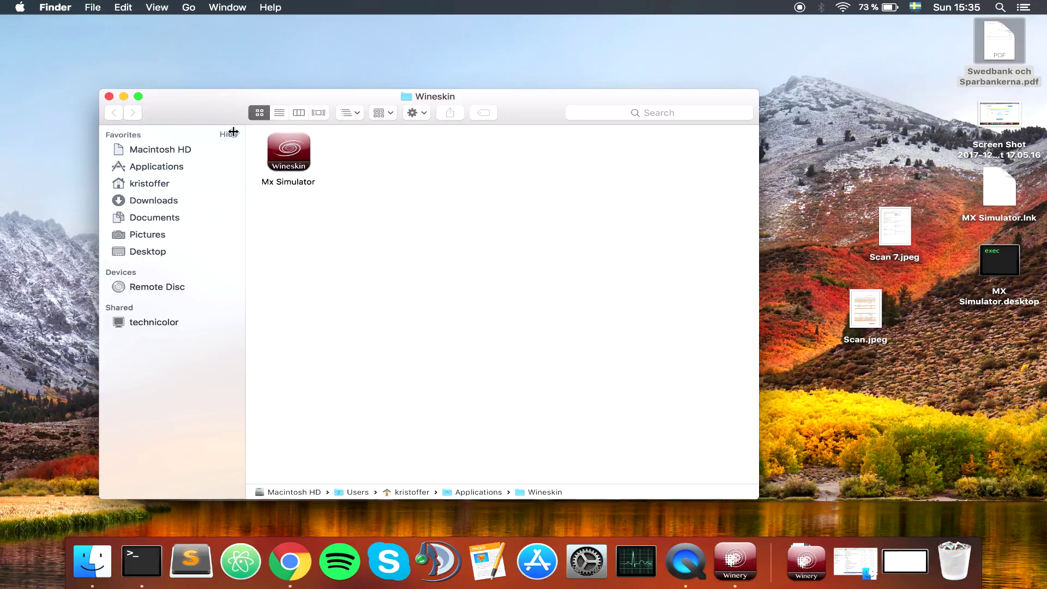
click(303, 151)
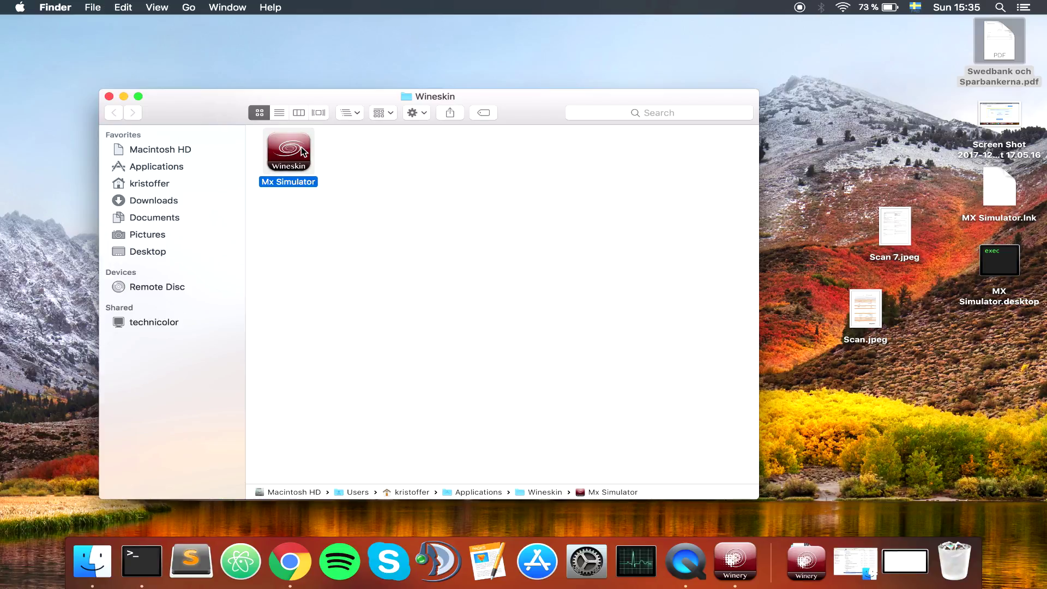
right_click(303, 151)
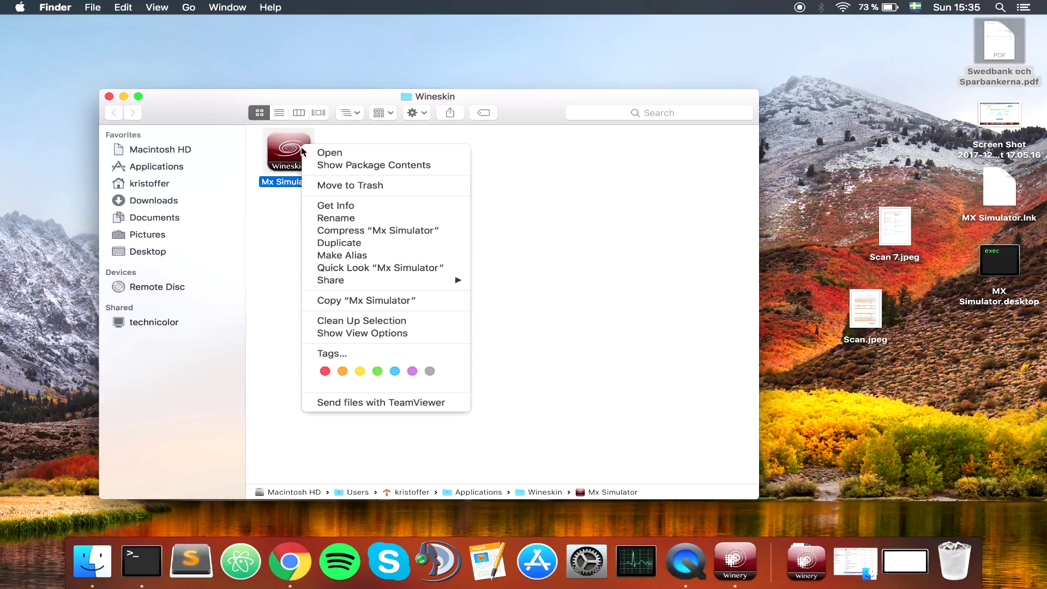
click(278, 193)
double_click(285, 171)
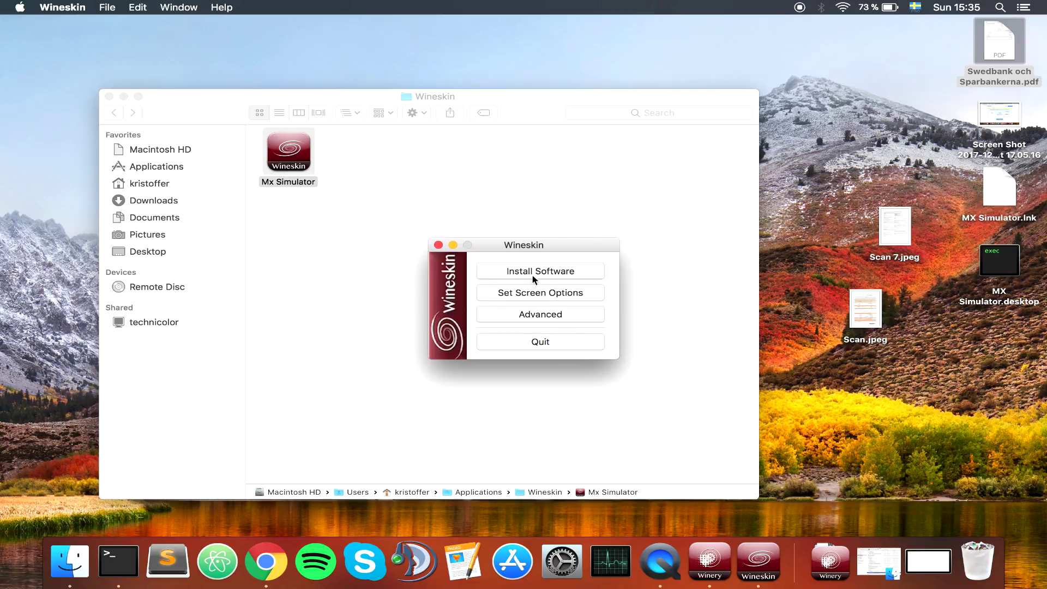
click(532, 341)
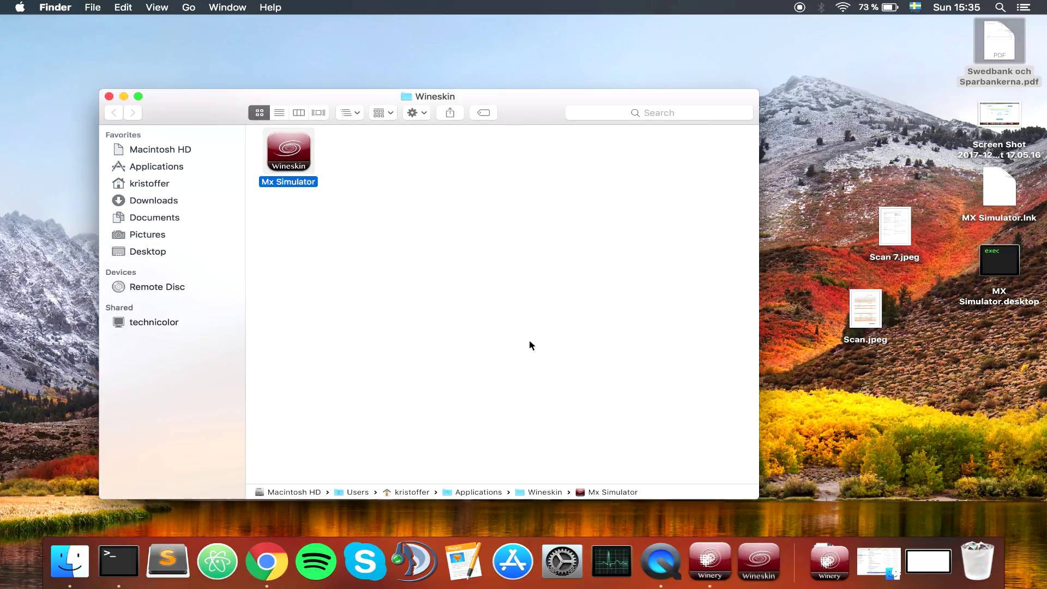
double_click(290, 151)
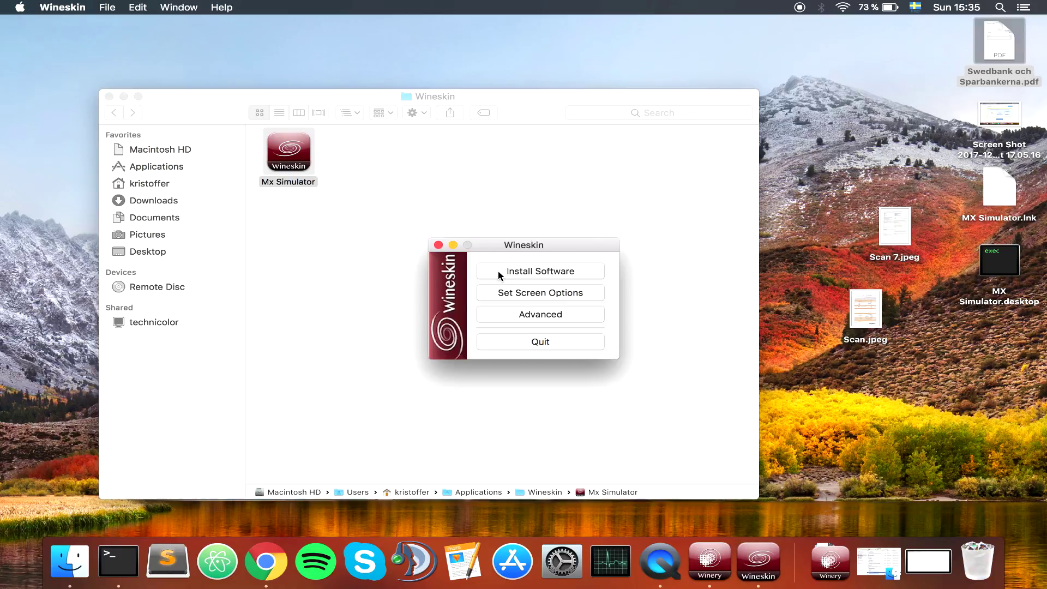
click(499, 274)
click(659, 383)
click(519, 343)
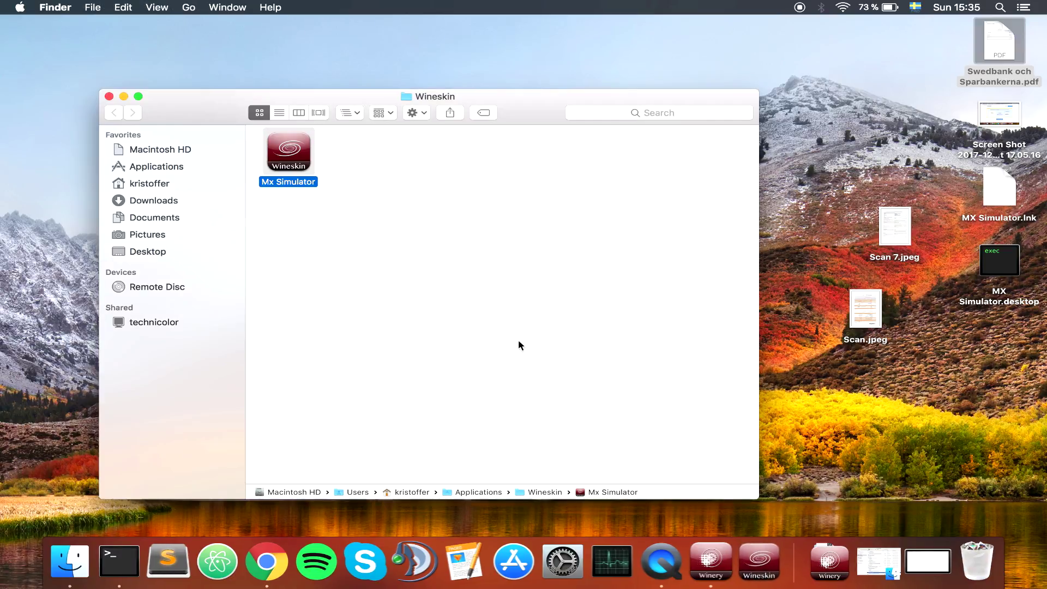
Open the Mx Simulator wrapper's package contents and go into drive_c.
right_click(290, 156)
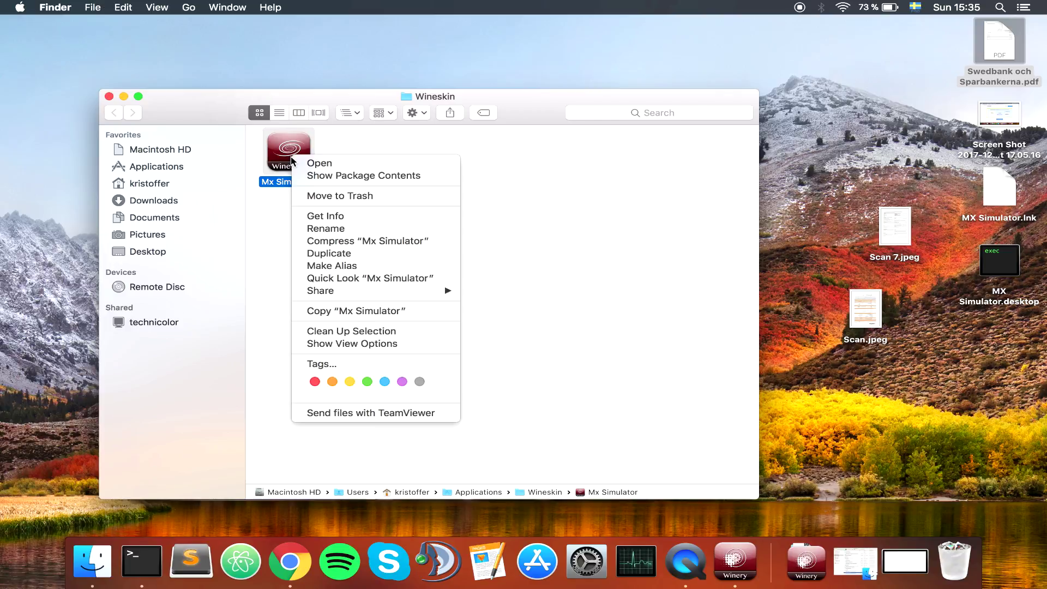
click(319, 176)
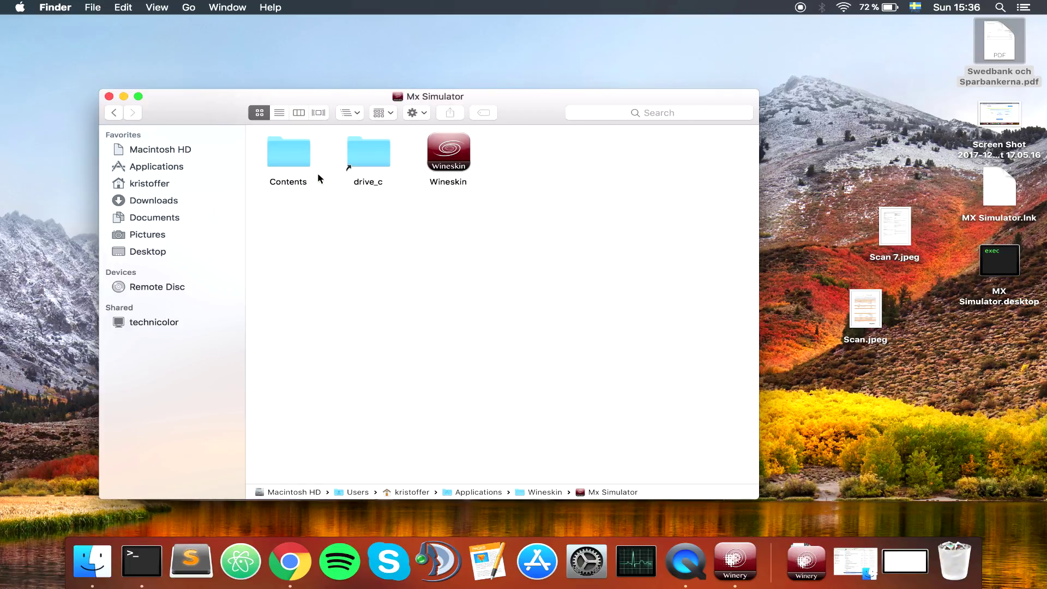
double_click(375, 162)
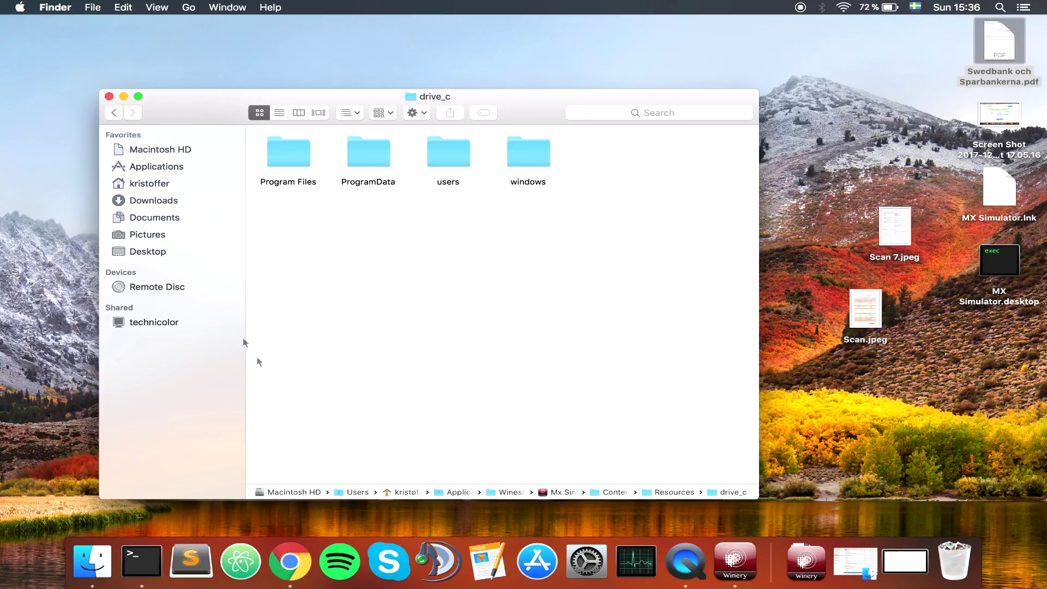
Copy mxsimulator-1_11-install.exe from Downloads and paste it into drive_c.
key(super+t)
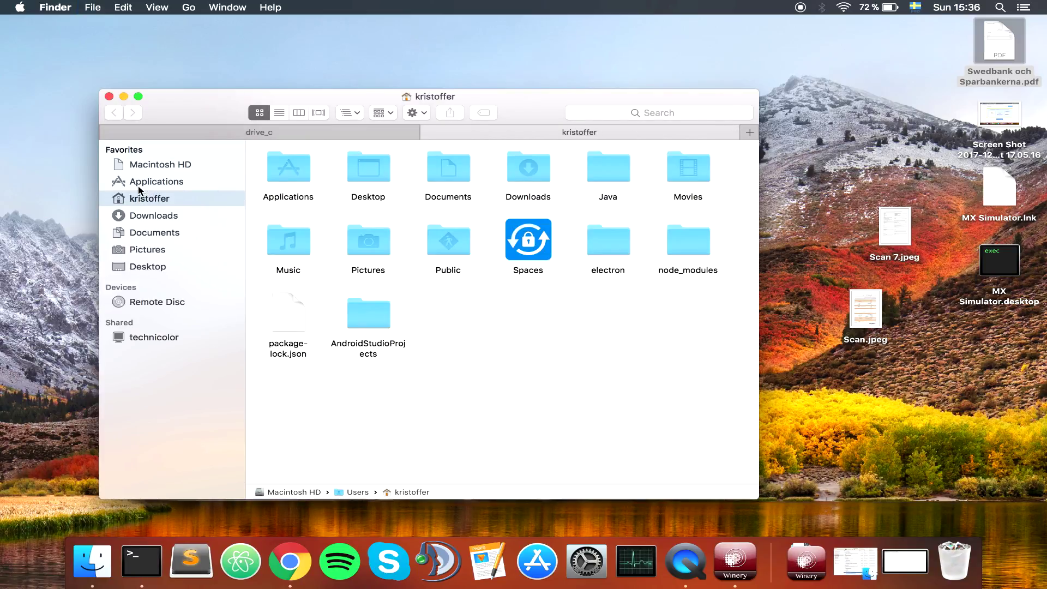
click(156, 217)
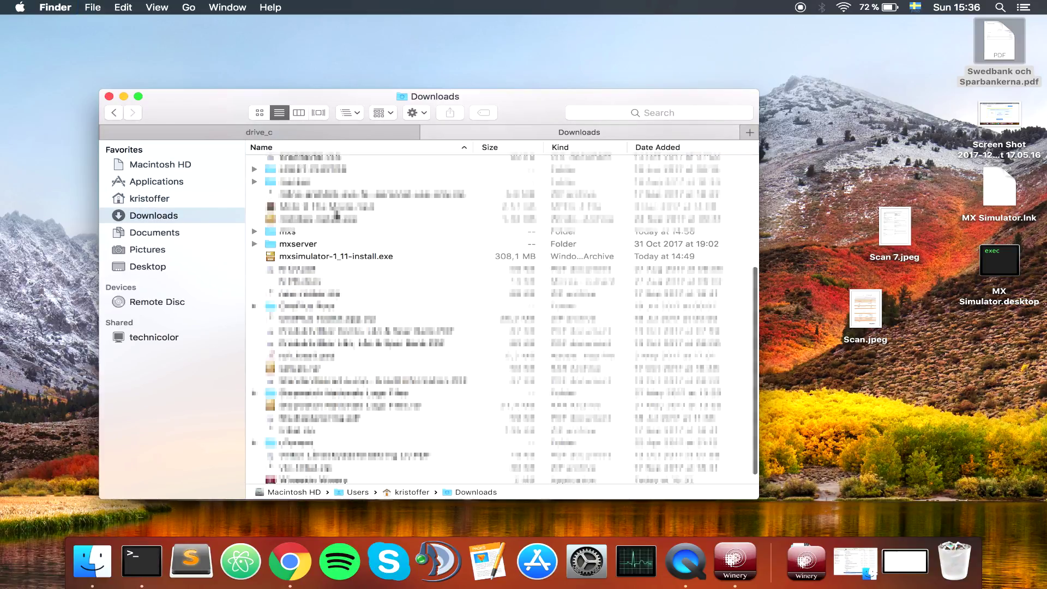
click(331, 254)
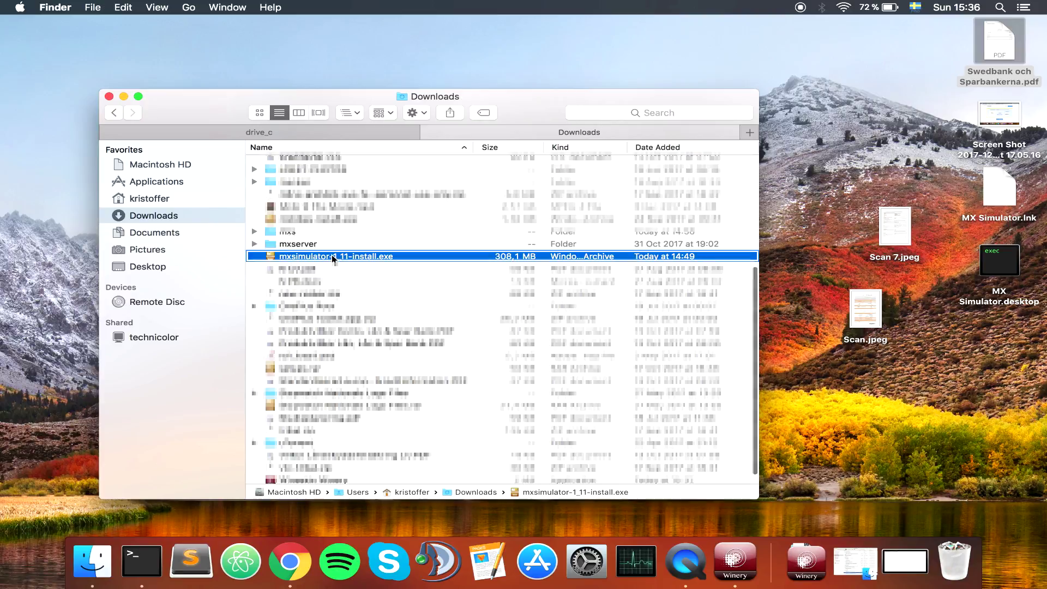
key(ctrl+Tab)
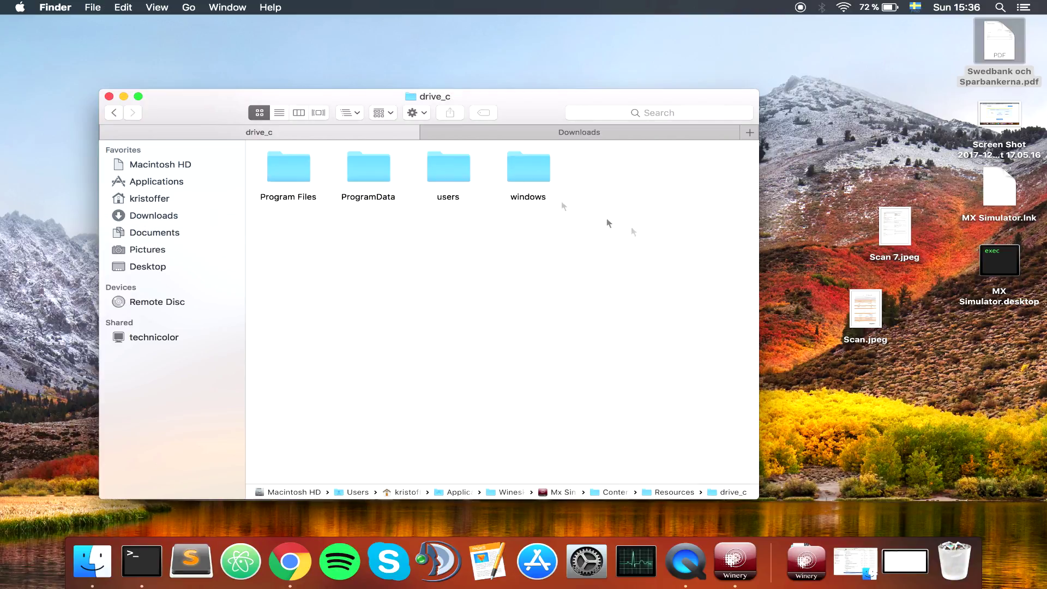
click(123, 7)
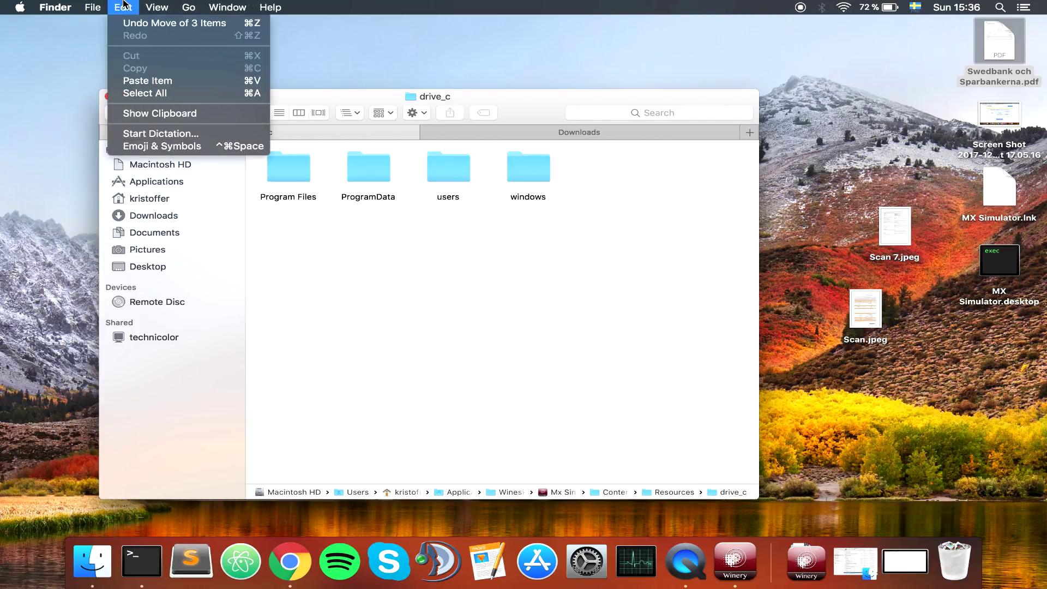
click(154, 81)
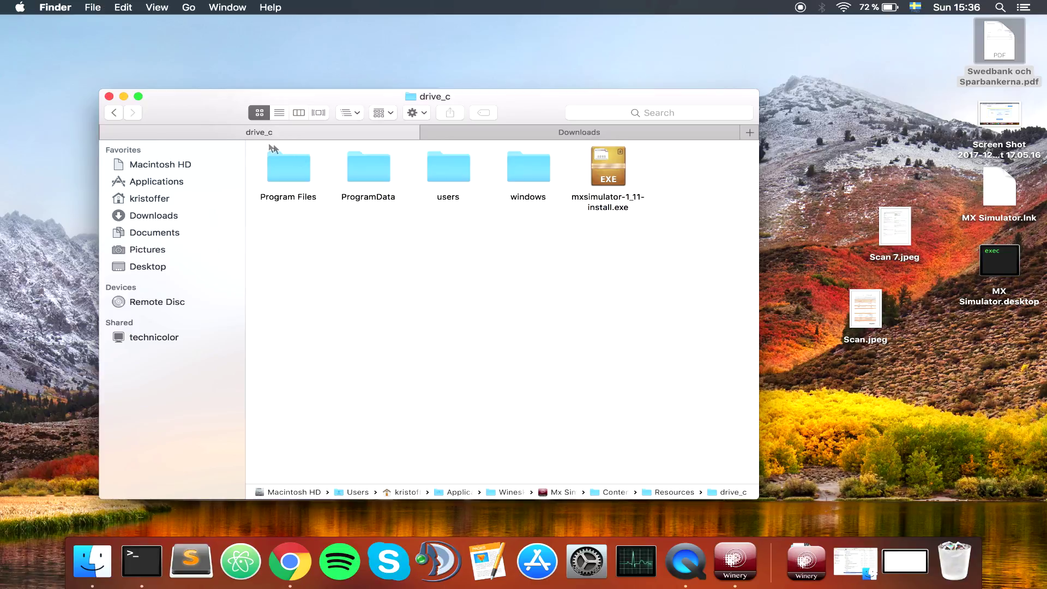
Return to the Wineskin folder and launch the Mx Simulator wrapper.
click(114, 113)
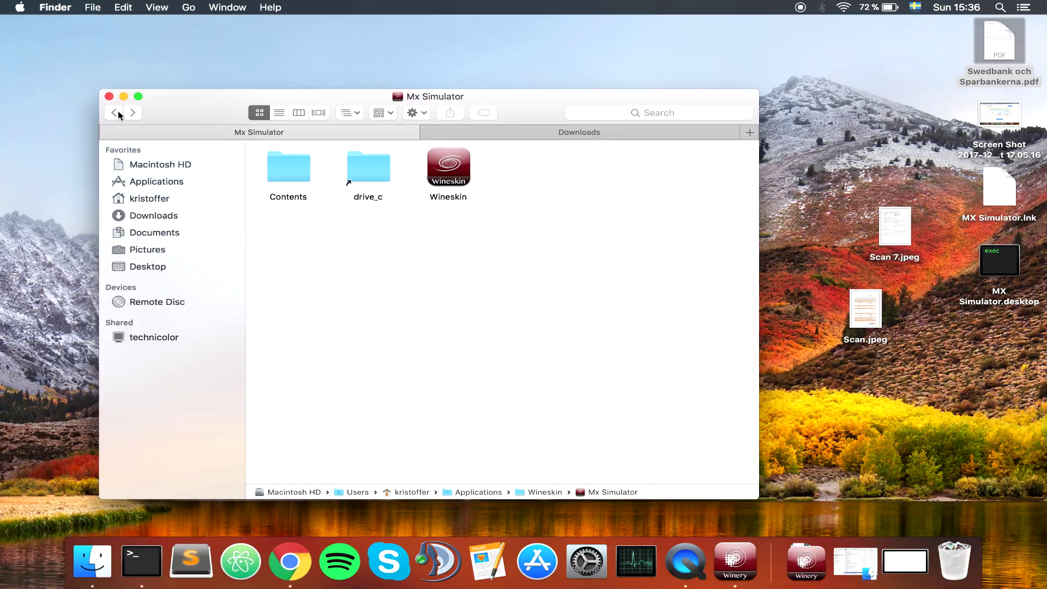
click(114, 113)
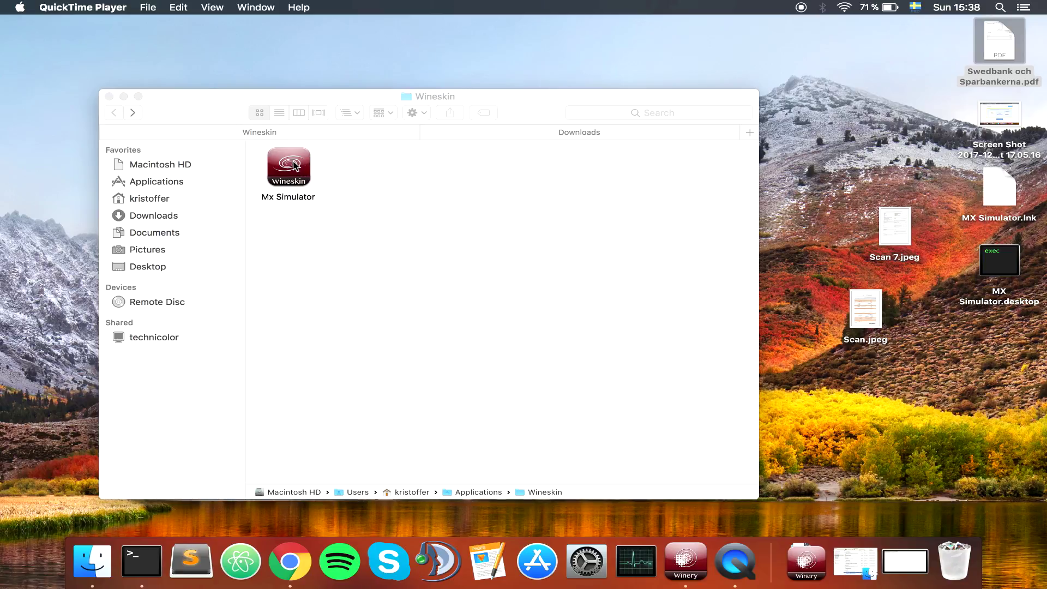
double_click(294, 166)
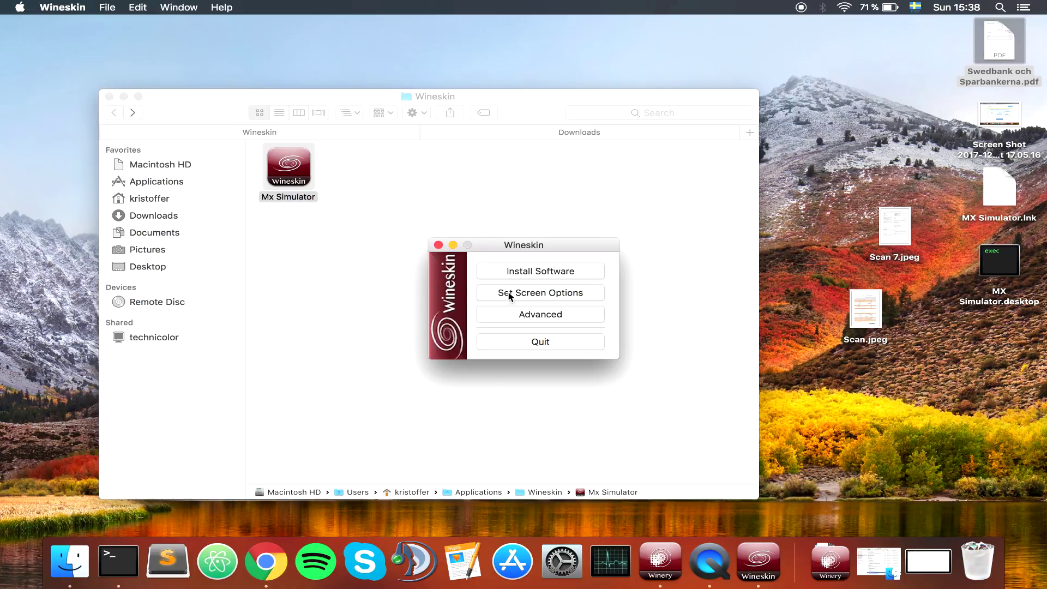
Try the Override, Fullscreen and Rootless screen options, then settle on Automatic and close them.
click(510, 294)
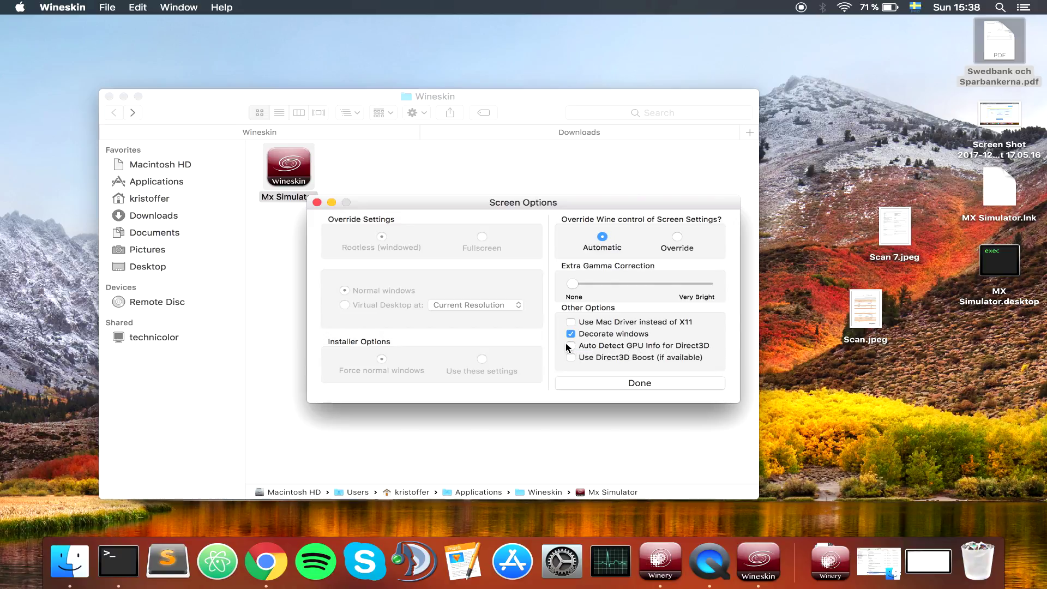
click(677, 237)
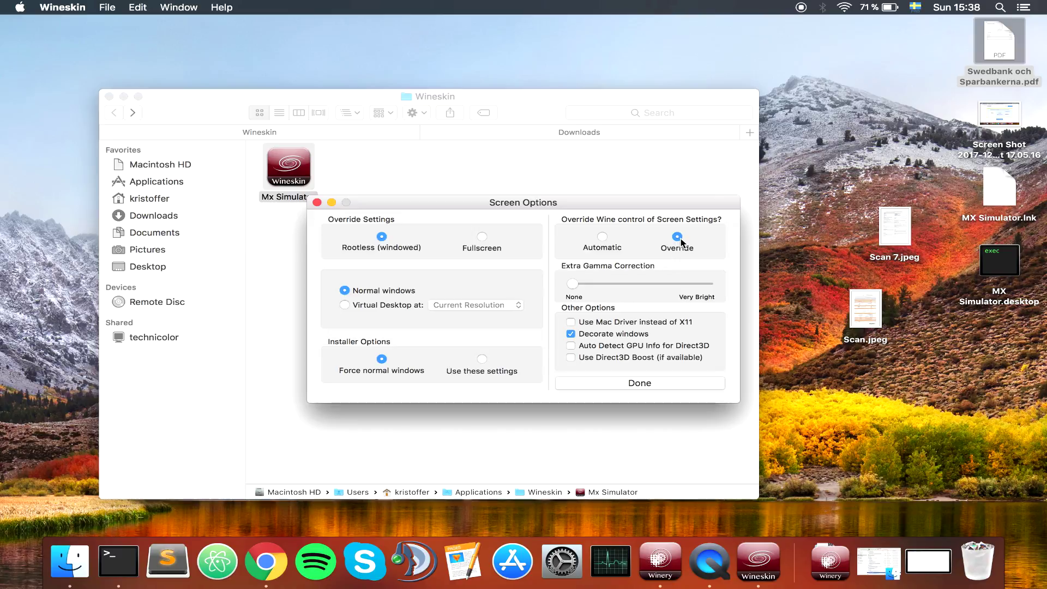
click(482, 238)
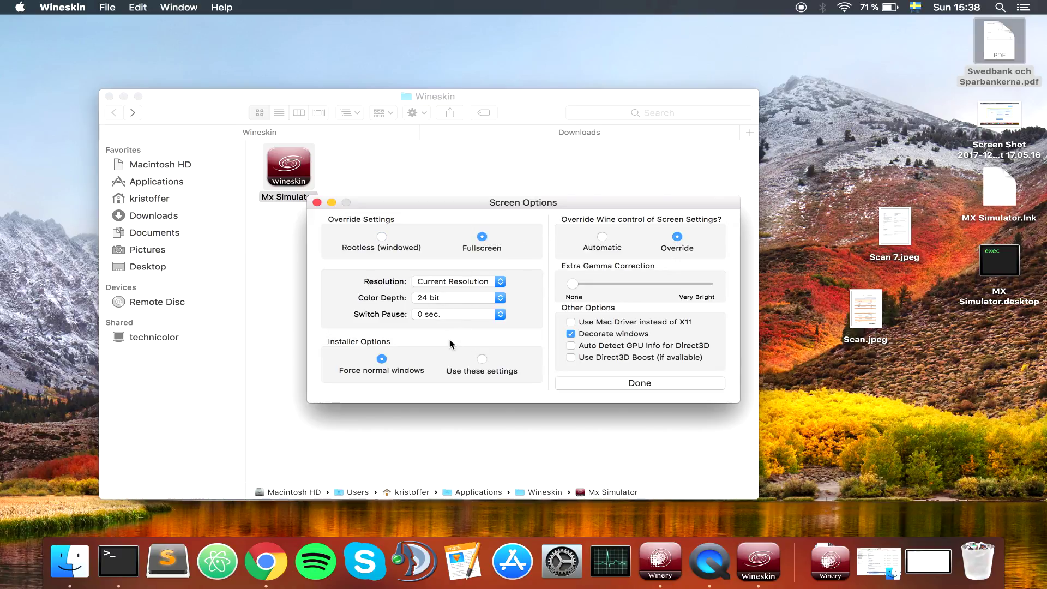
click(382, 237)
click(600, 245)
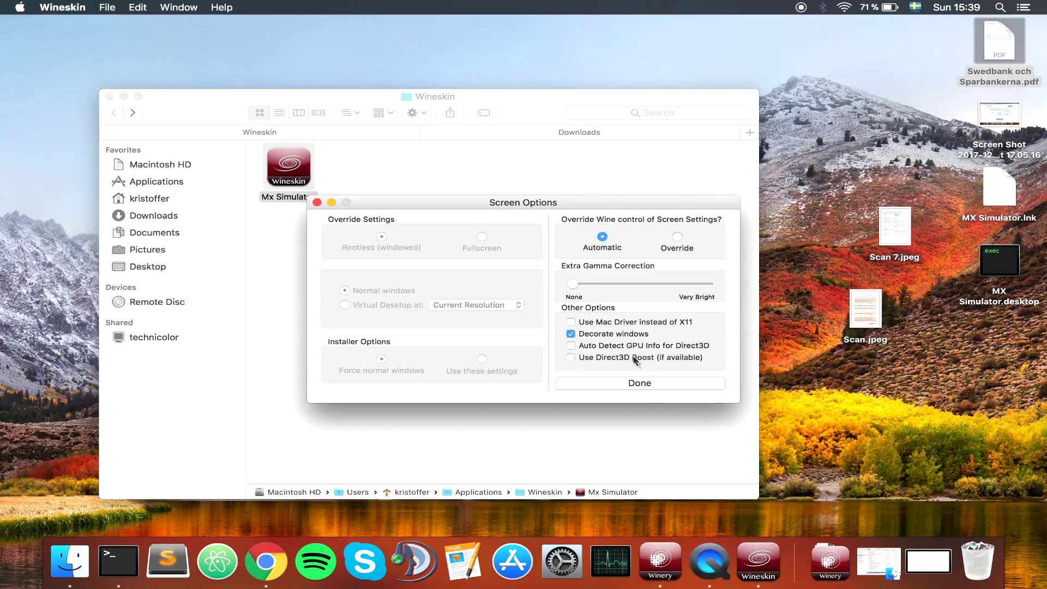
click(618, 384)
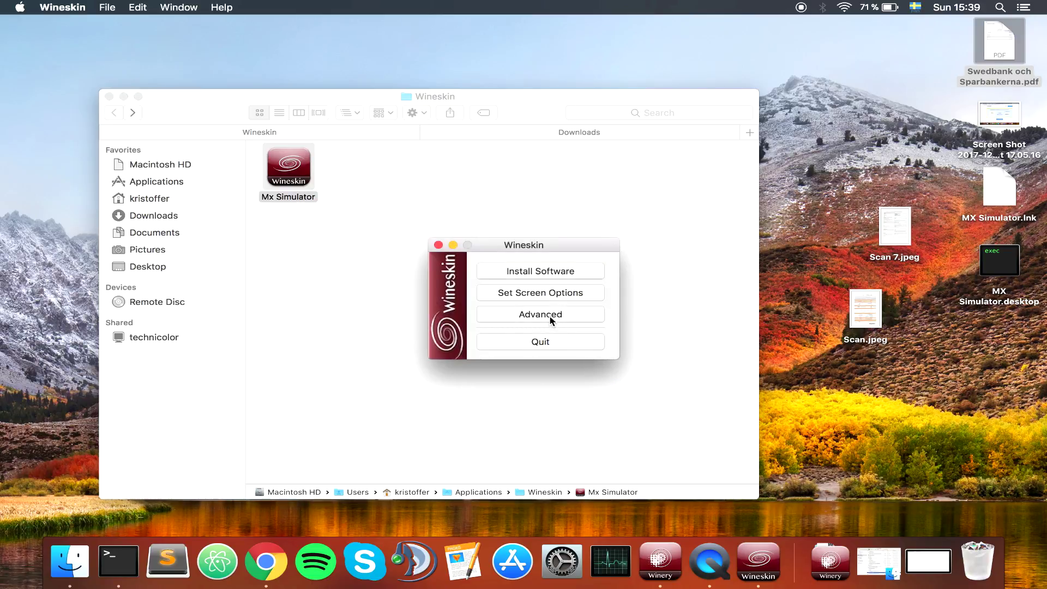
click(550, 315)
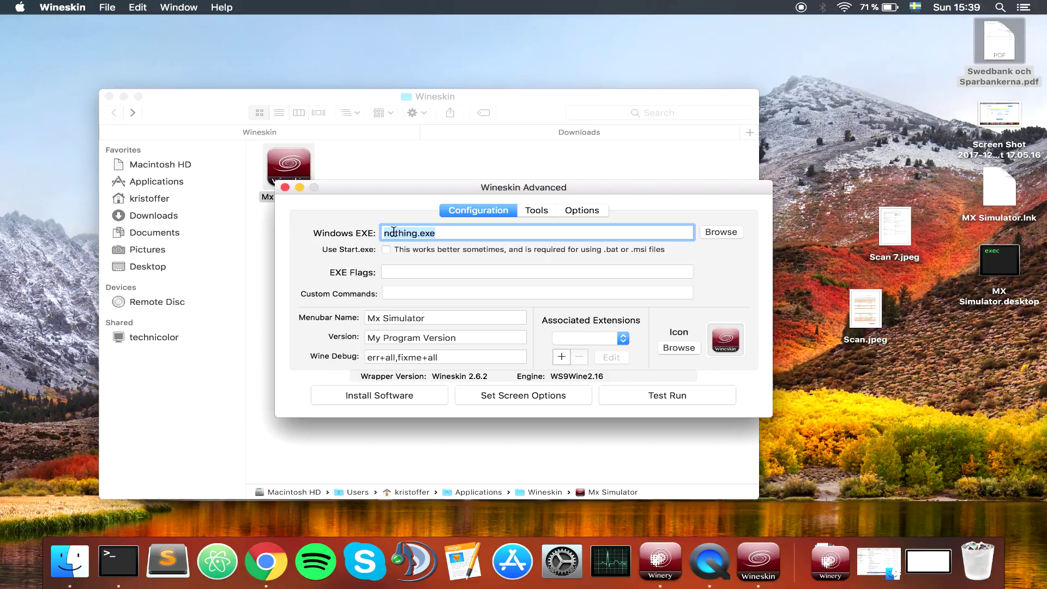
Choose mxsimulator-1_11-install.exe in drive_c as the Windows EXE, then close Wineskin Advanced.
click(720, 233)
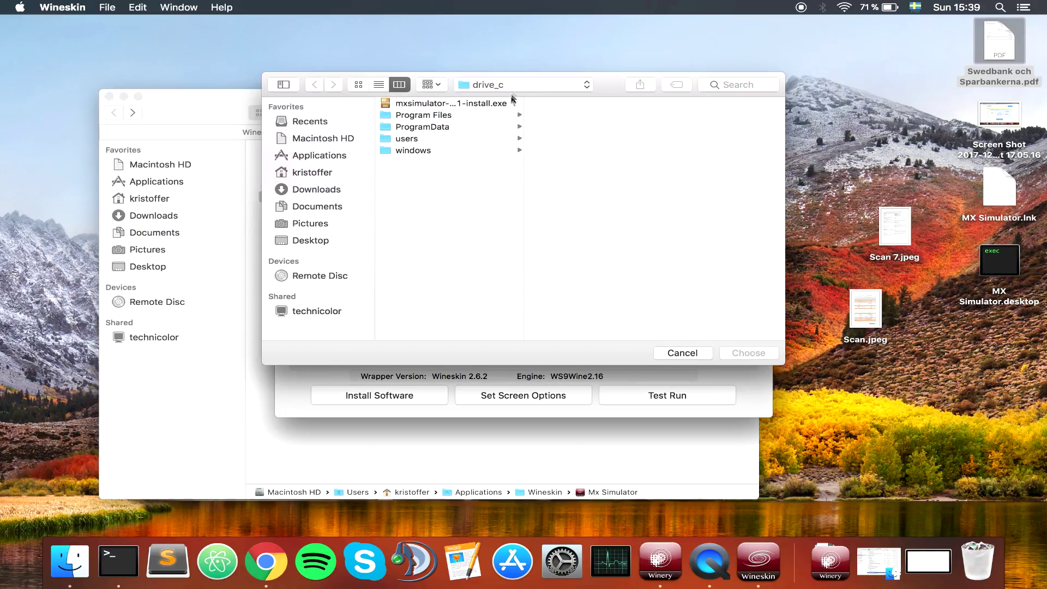
click(515, 86)
click(515, 86)
click(492, 129)
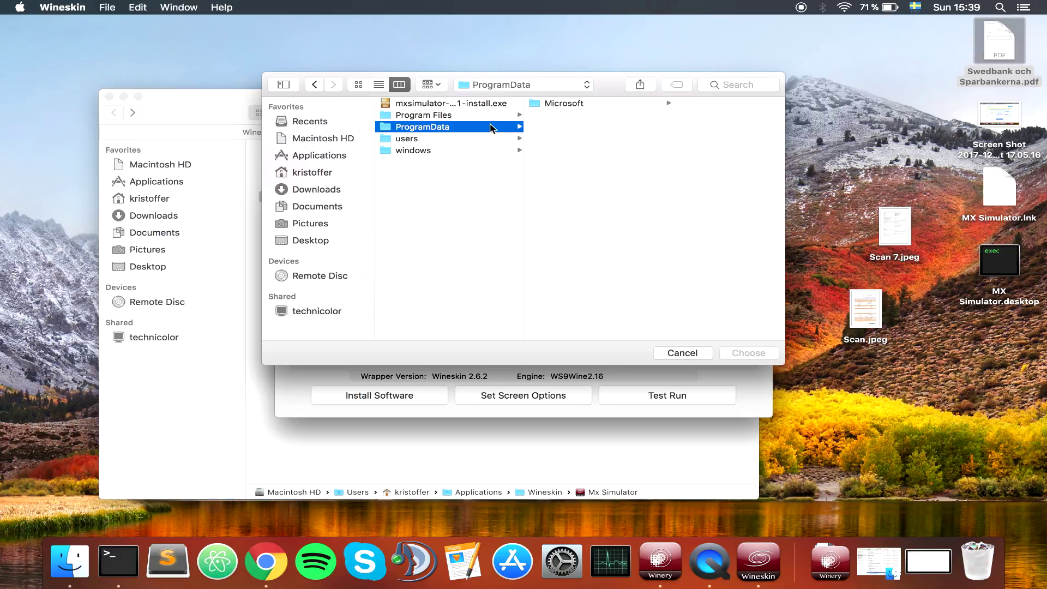
click(574, 104)
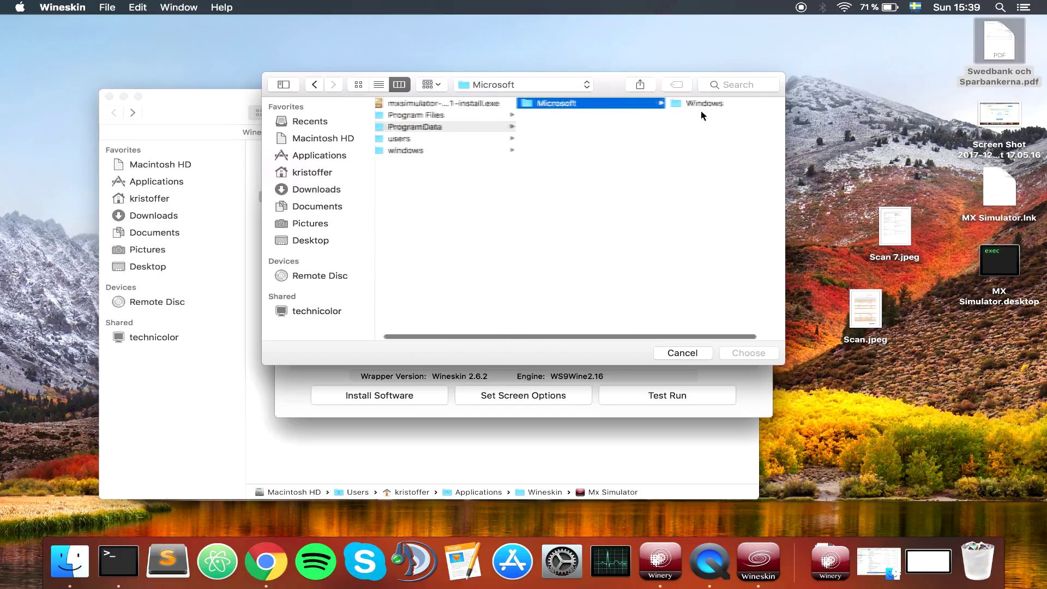
click(404, 104)
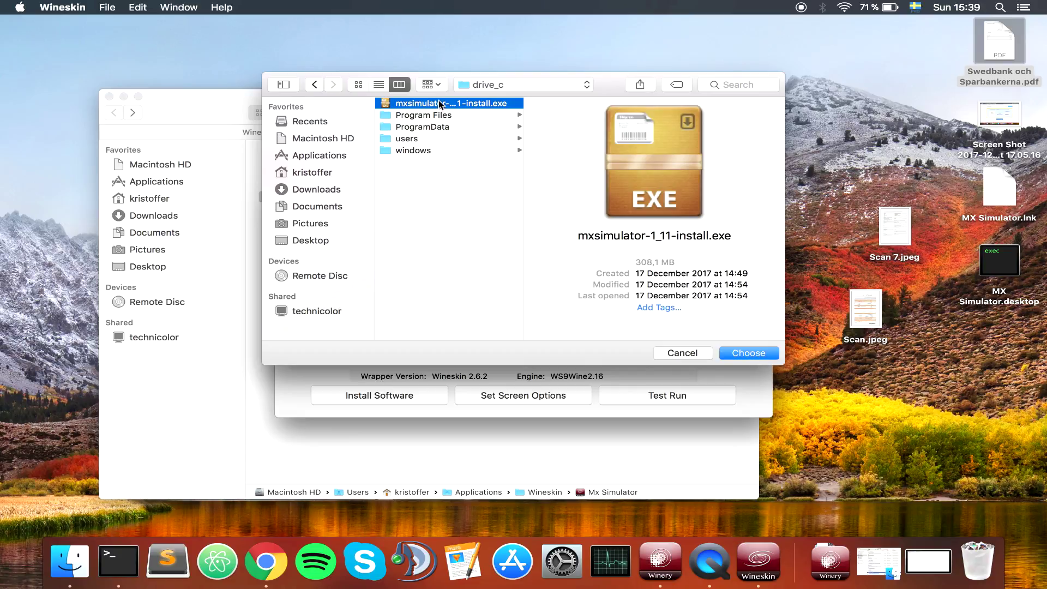
click(742, 354)
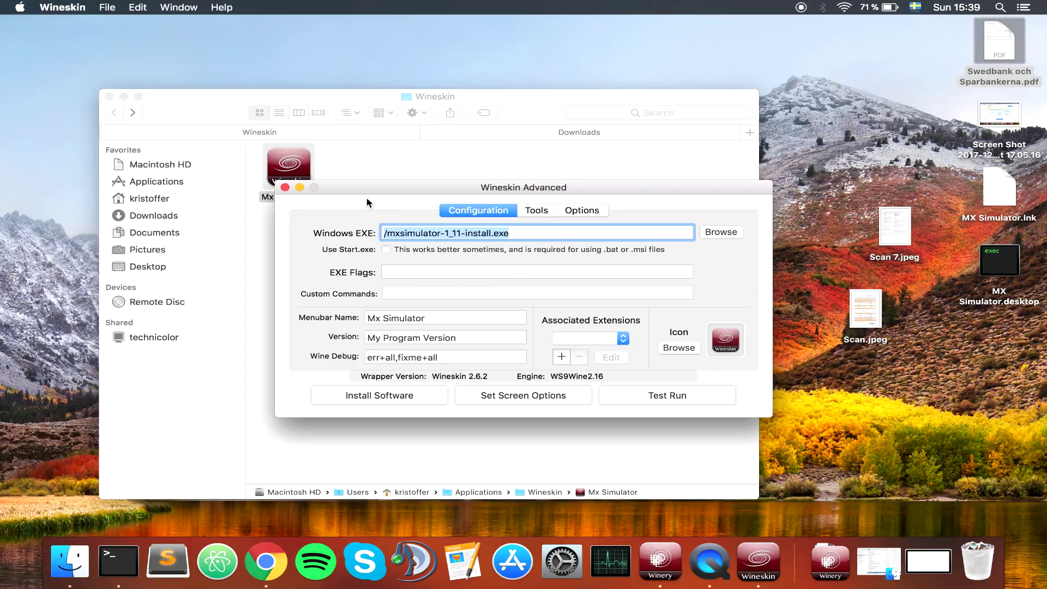
click(284, 187)
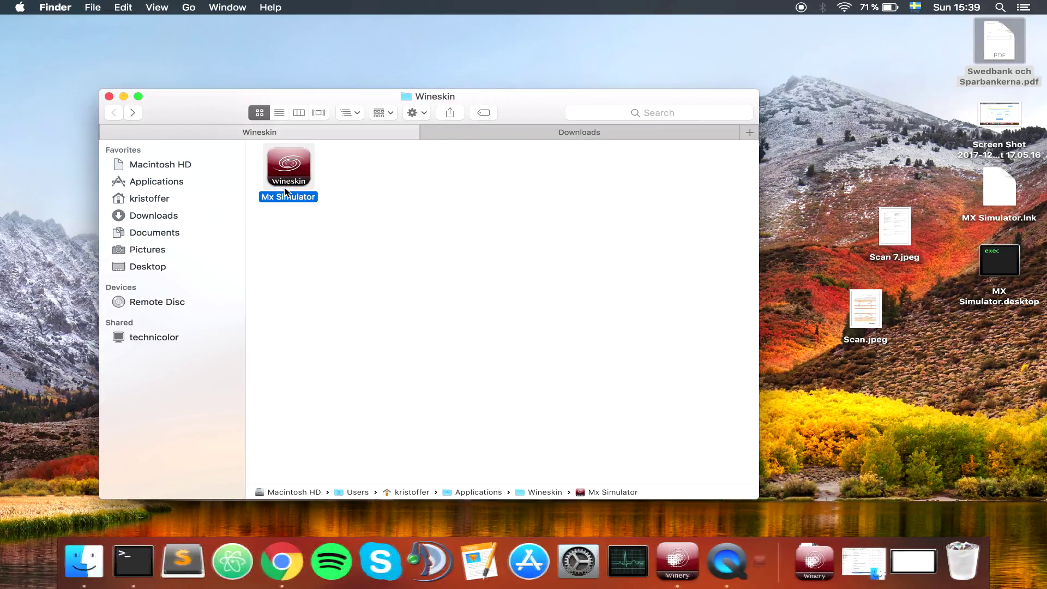
Run the MX Simulator installer into C:\Program Files\MX Simulator and finish the setup.
double_click(295, 175)
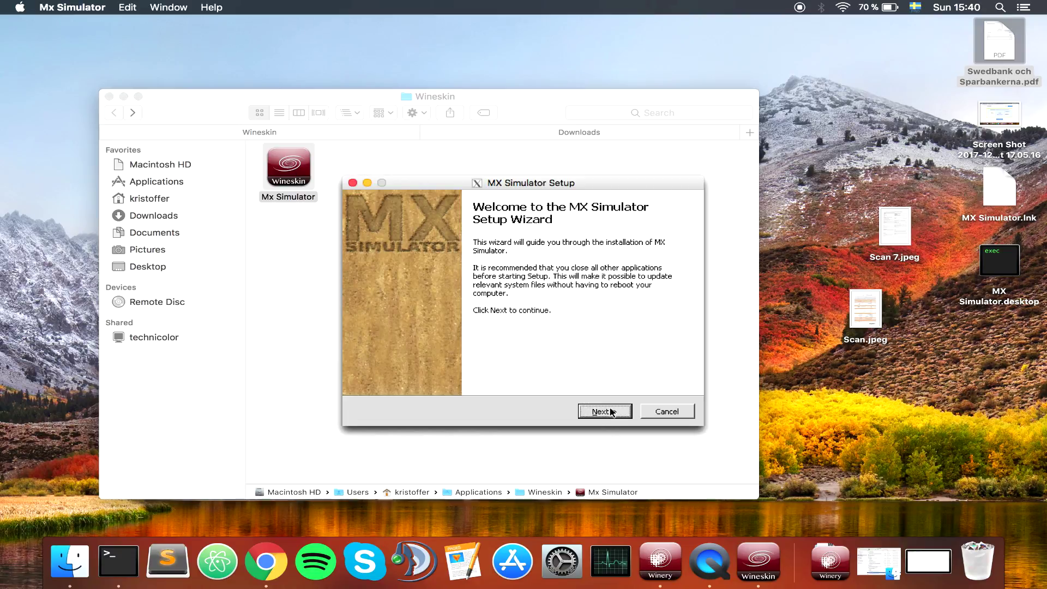
click(610, 412)
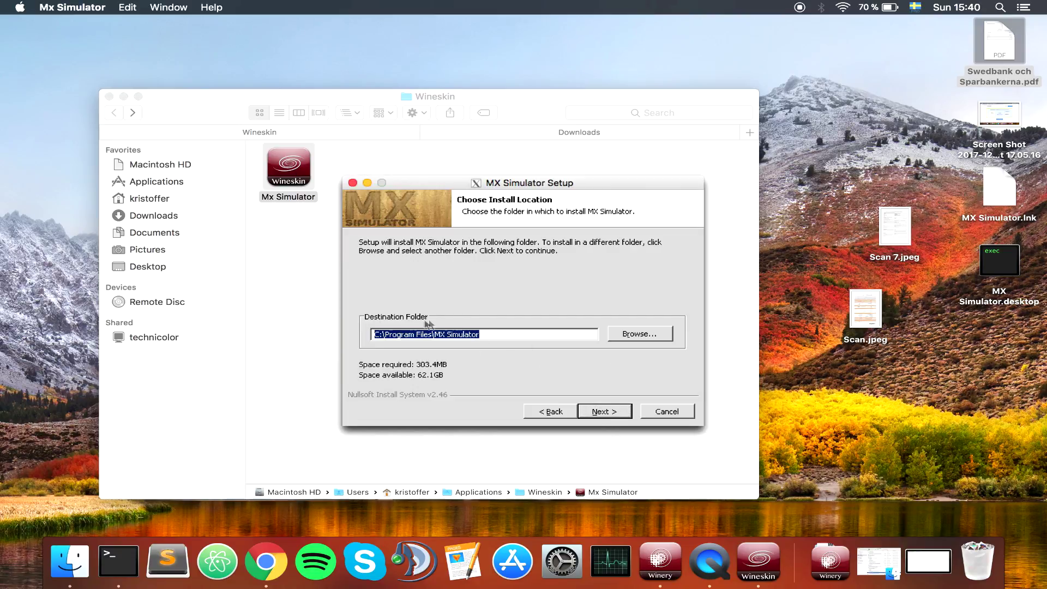
click(603, 411)
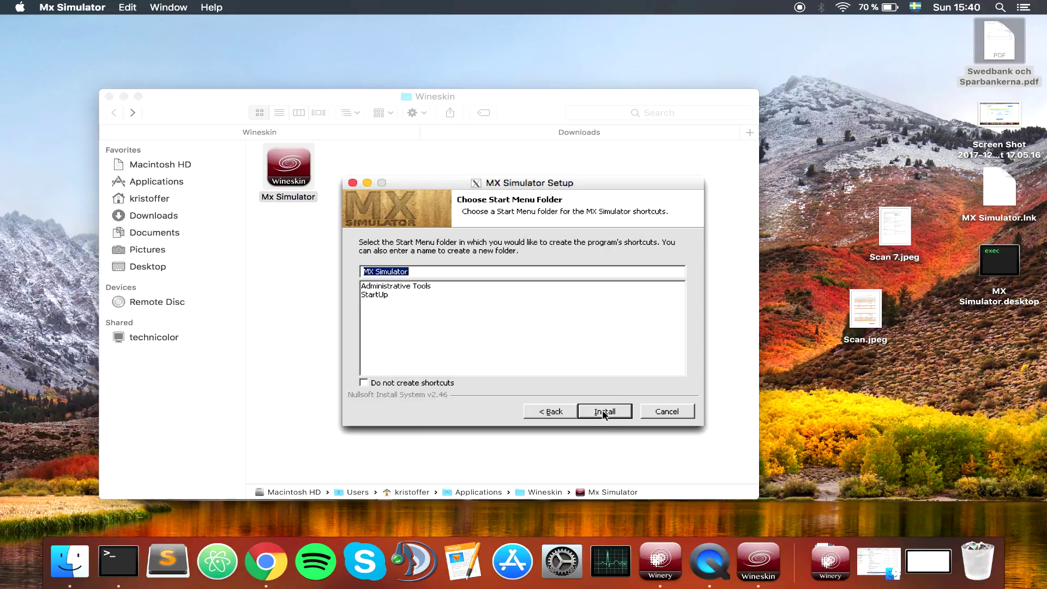
click(602, 411)
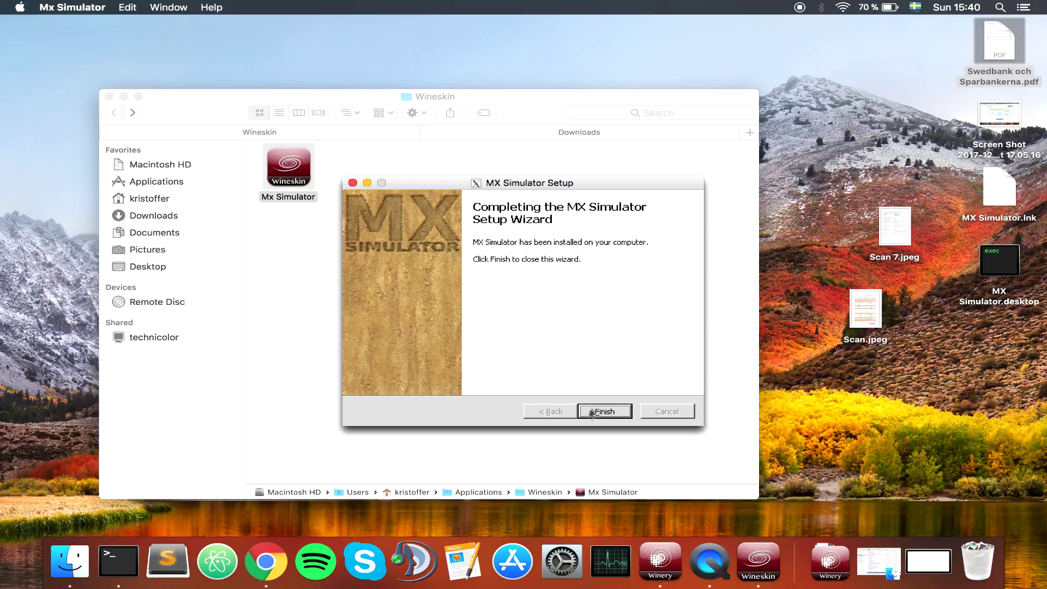
click(599, 412)
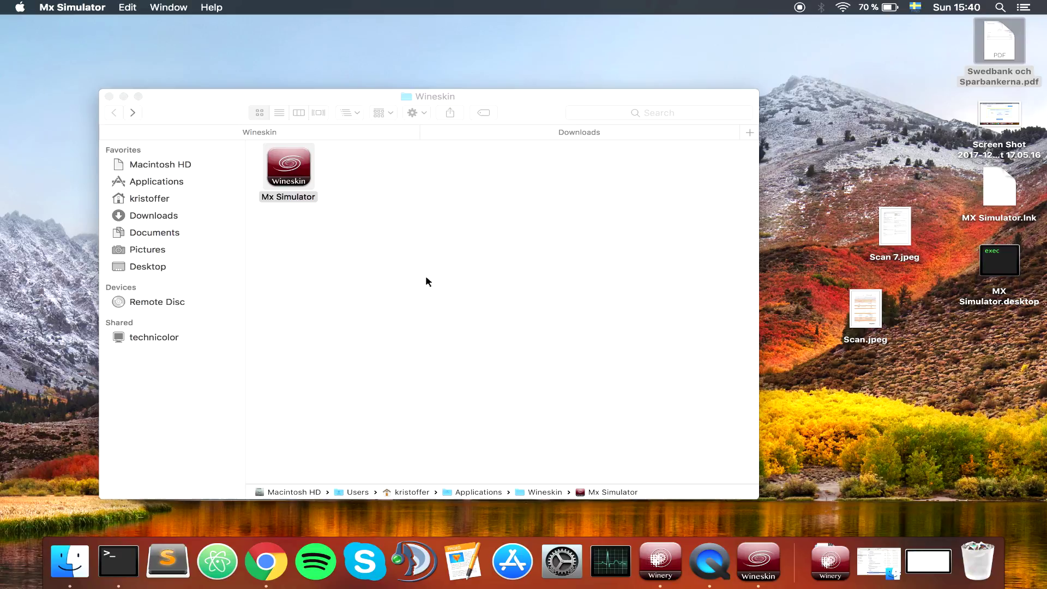
Relaunch the Mx Simulator wrapper and cancel the setup wizard that reappears.
click(274, 224)
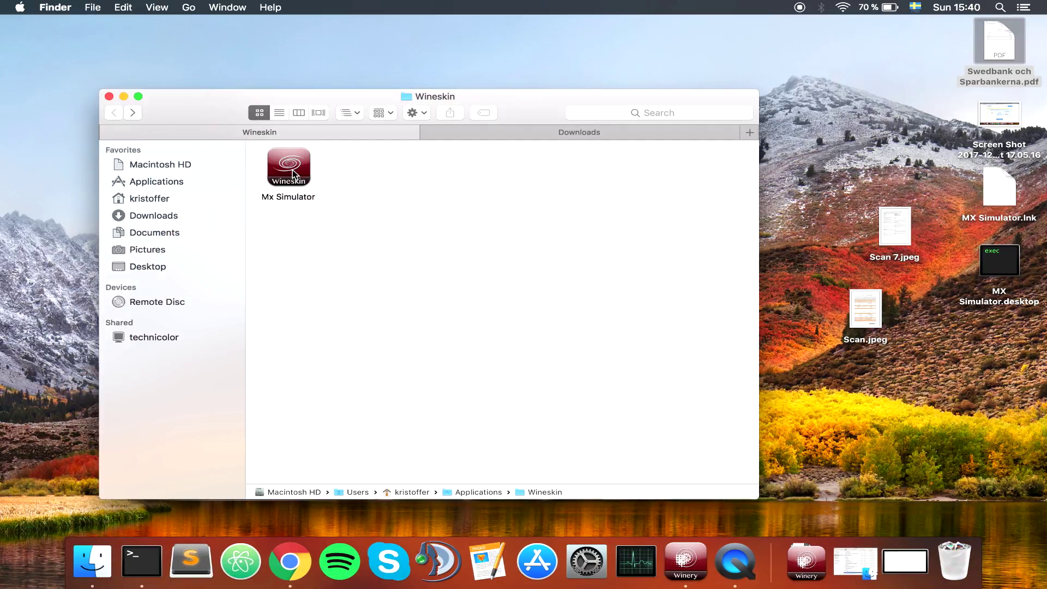
double_click(309, 162)
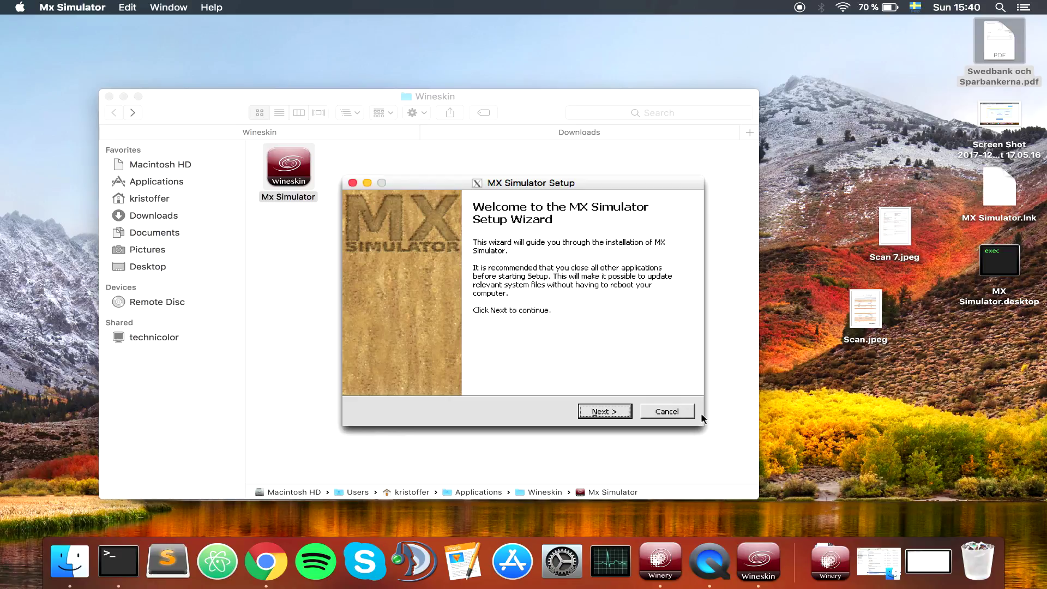
click(676, 411)
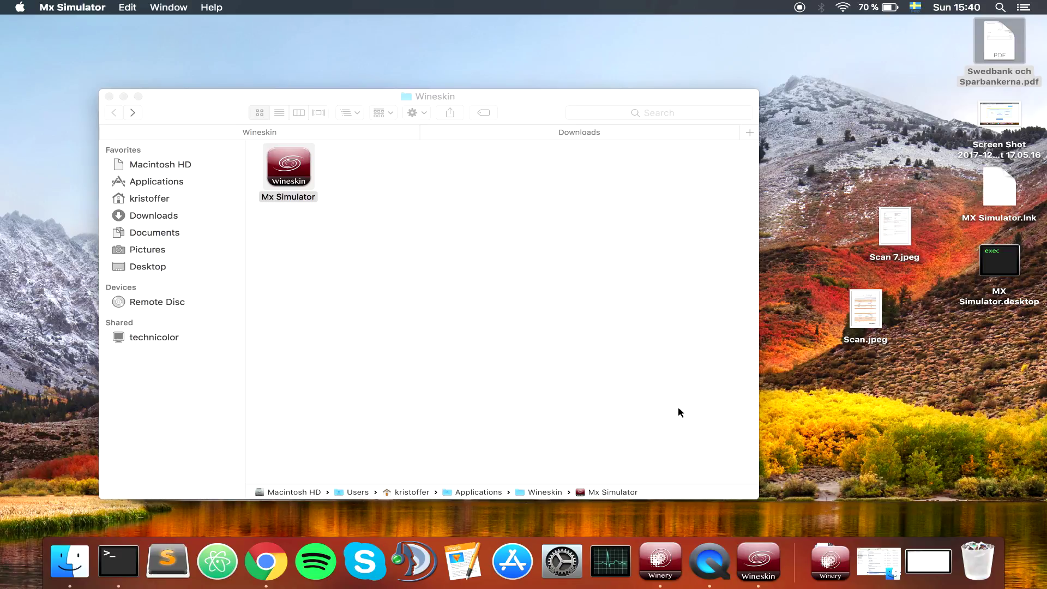
Show the Mx Simulator package contents and launch the wrapper's Wineskin app.
right_click(293, 174)
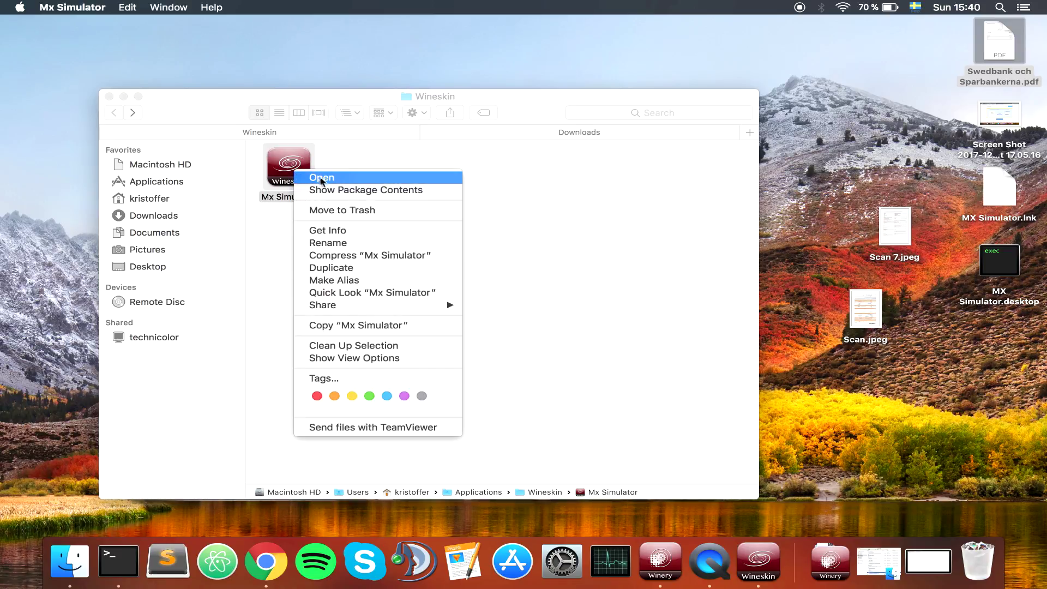
right_click(292, 165)
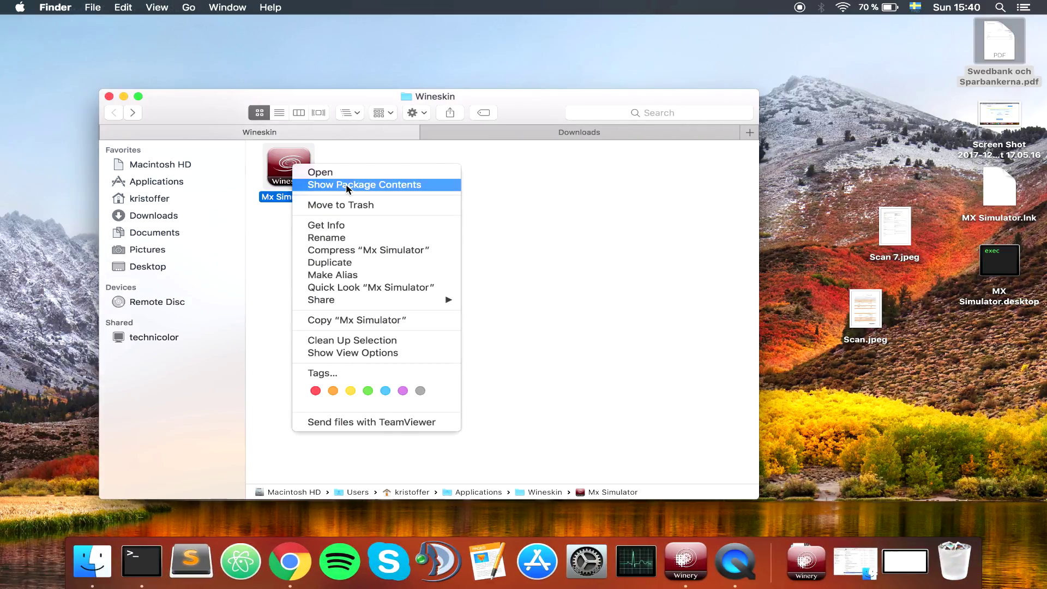
click(345, 184)
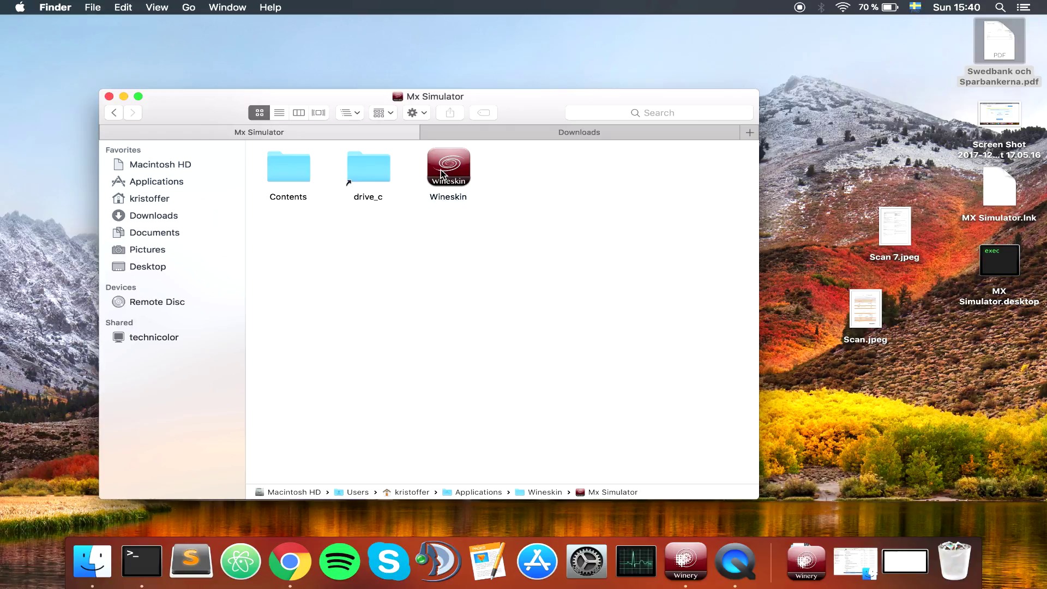
double_click(443, 173)
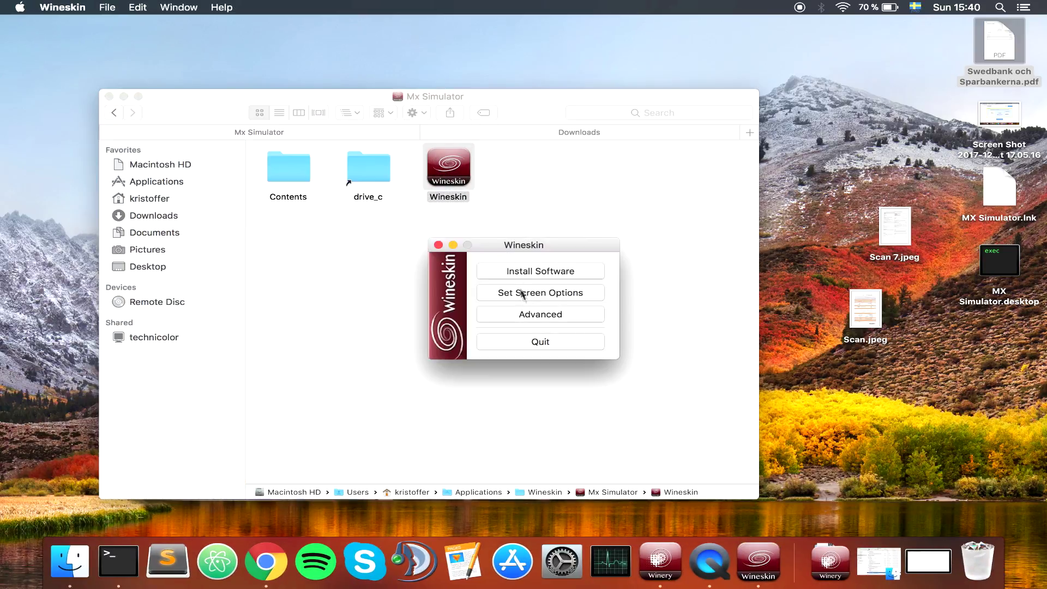
Point the wrapper's Windows EXE to /Program Files/MX Simulator/mx.exe, then quit Wineskin.
click(528, 316)
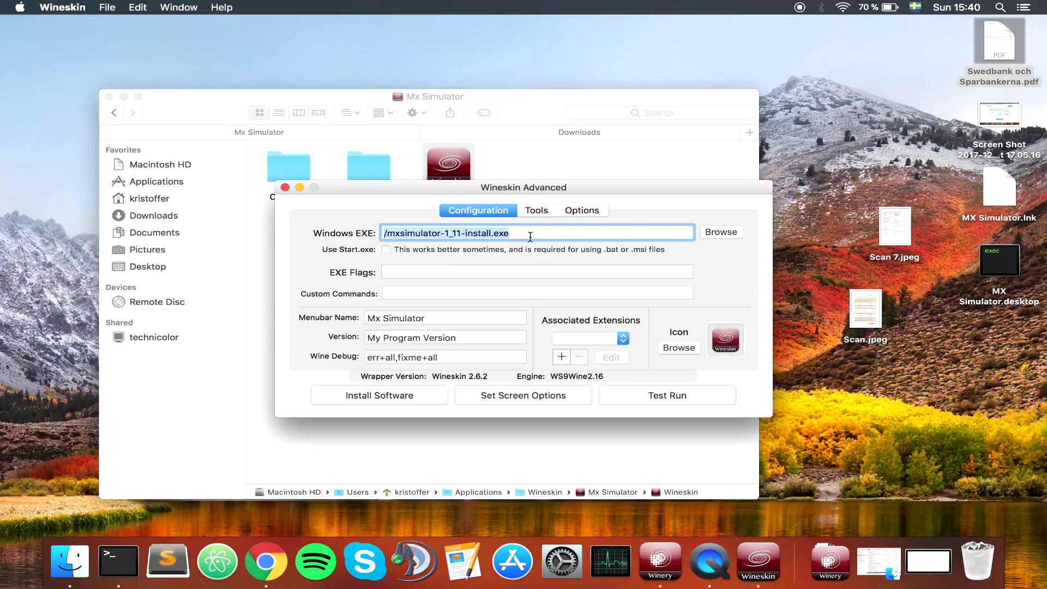
click(716, 232)
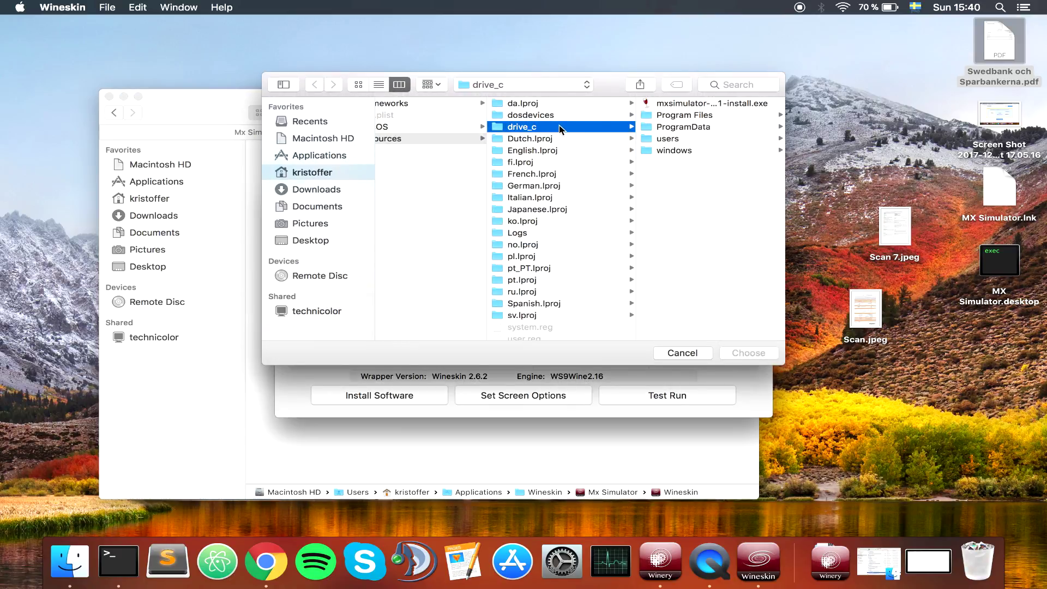
click(658, 116)
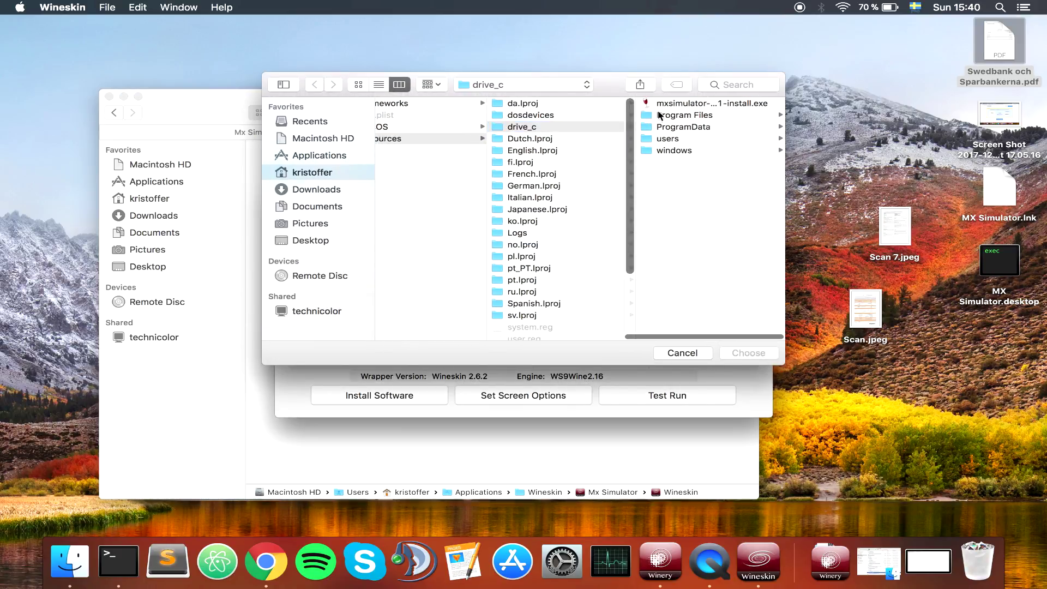
click(659, 115)
click(681, 129)
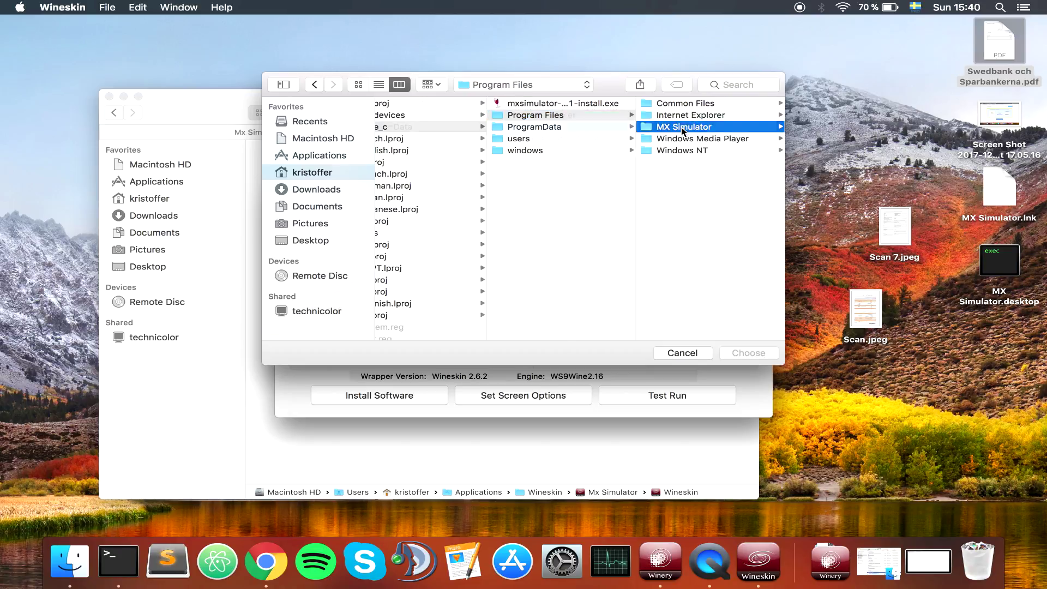
click(683, 116)
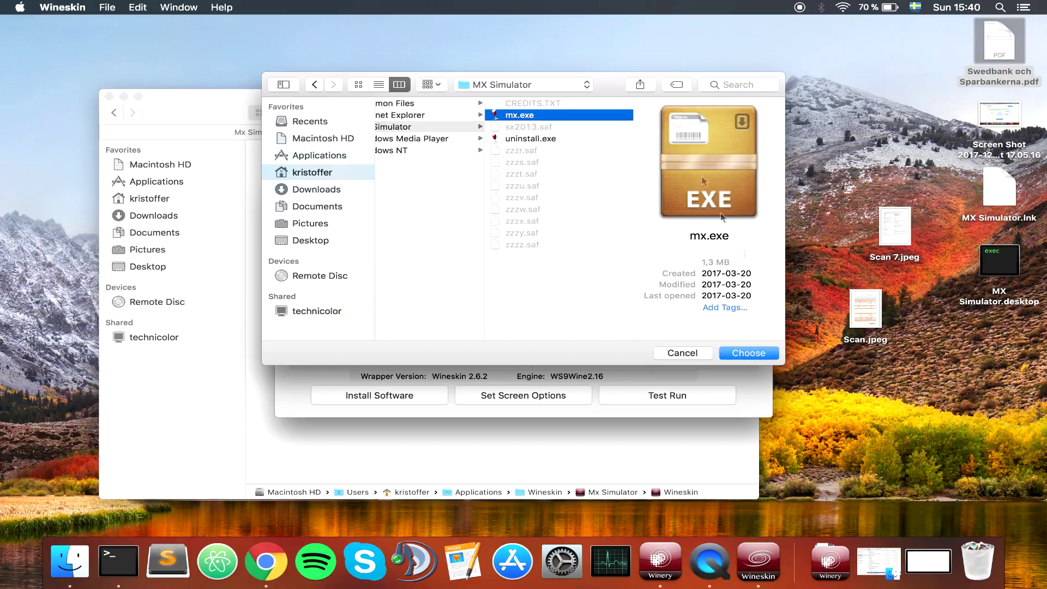
click(758, 355)
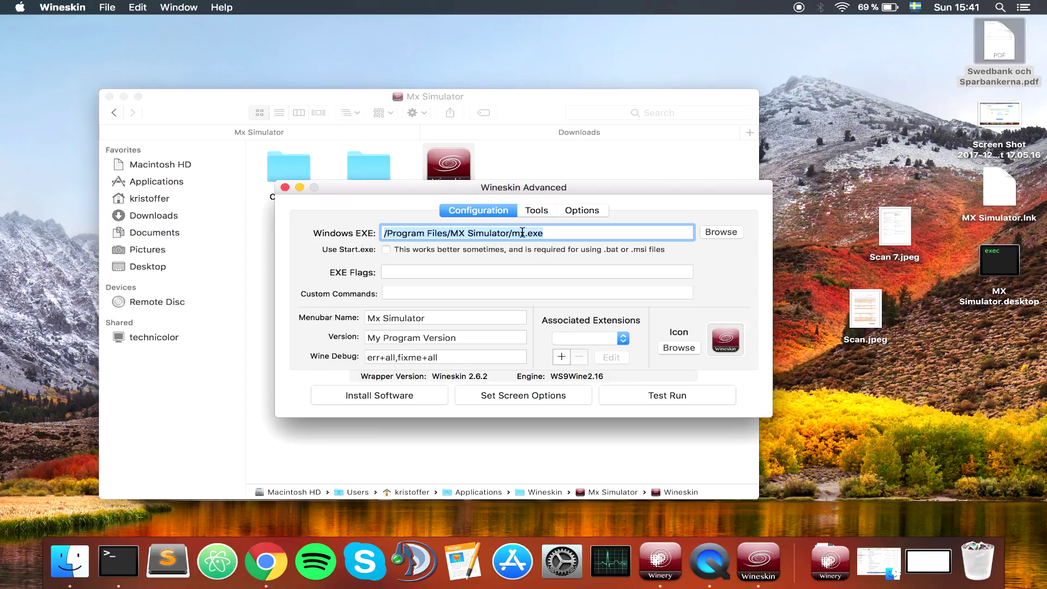
drag(523, 233, 573, 235)
click(577, 235)
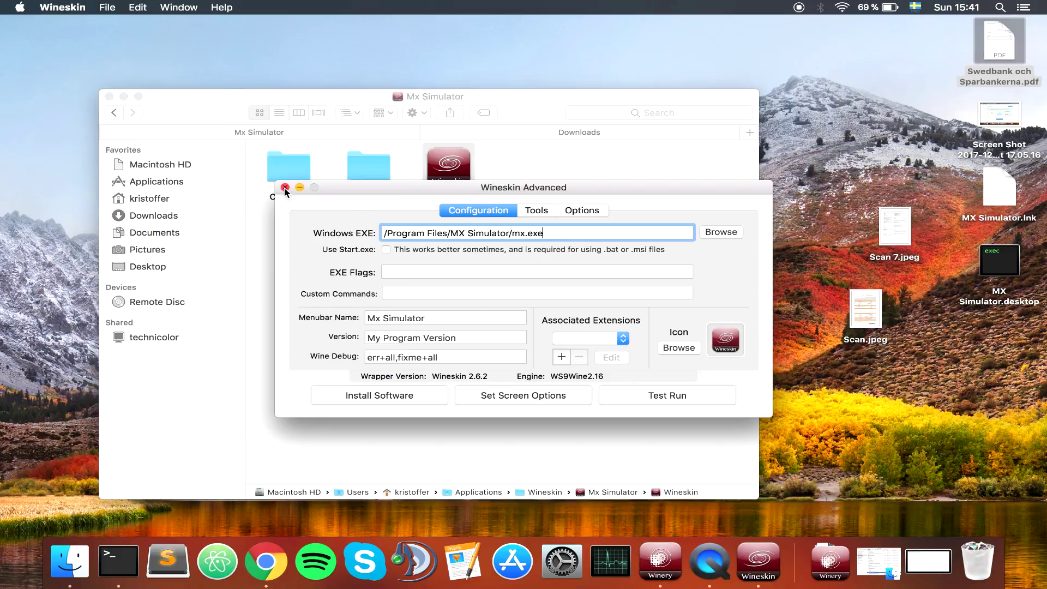
click(284, 187)
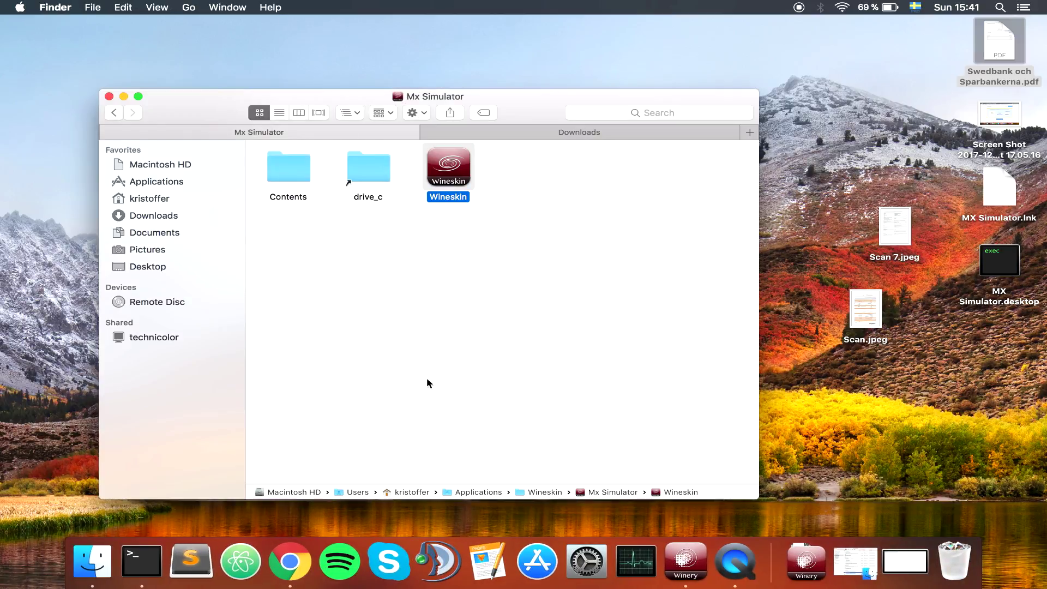
Navigate out of the package to the home Applications/Wineskin folder and select Mx Simulator.
double_click(528, 493)
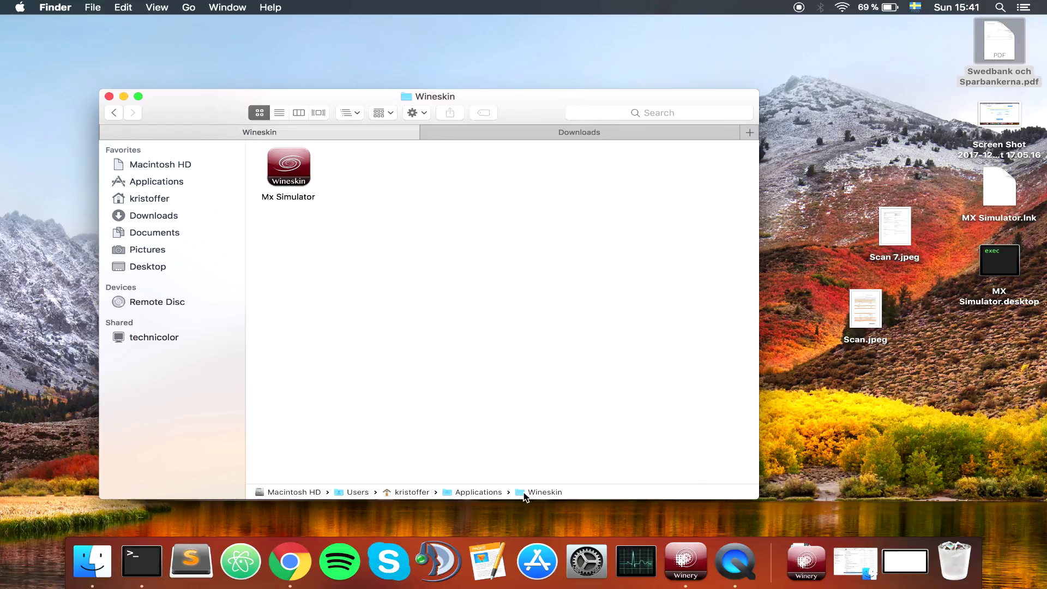
double_click(386, 493)
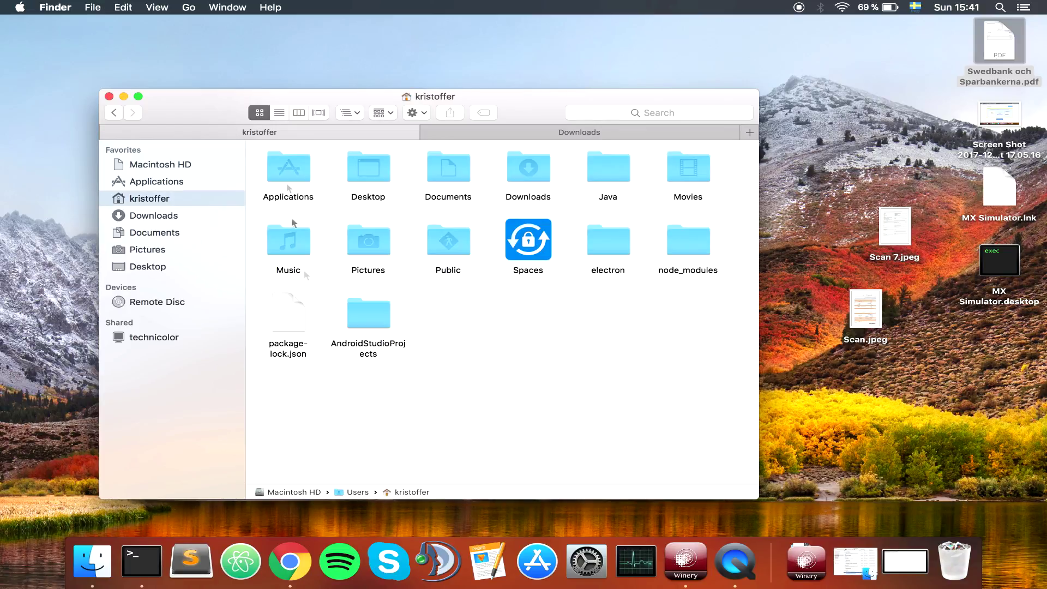
double_click(296, 167)
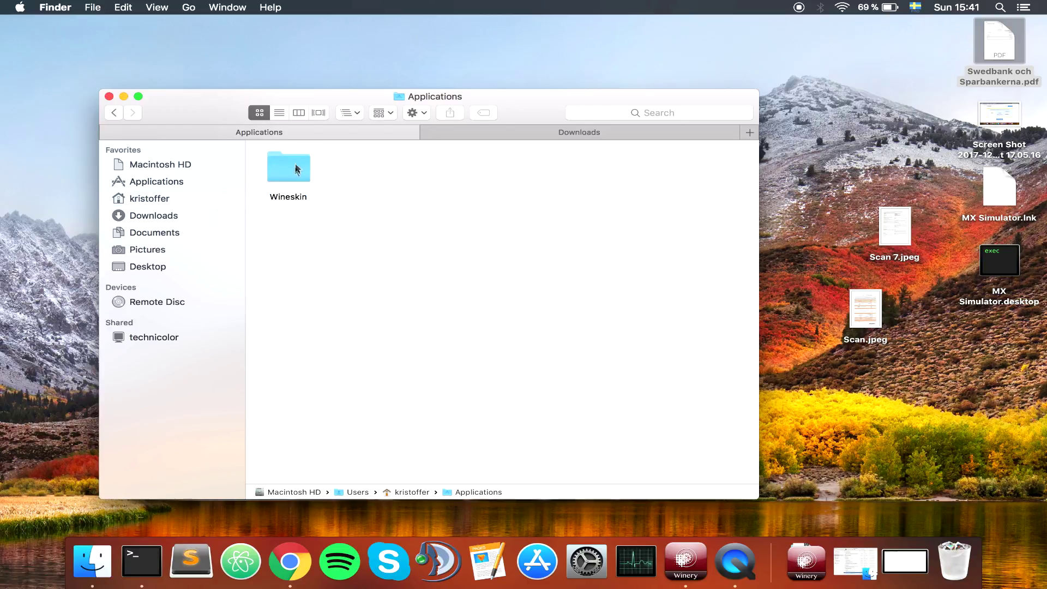
double_click(292, 170)
click(301, 189)
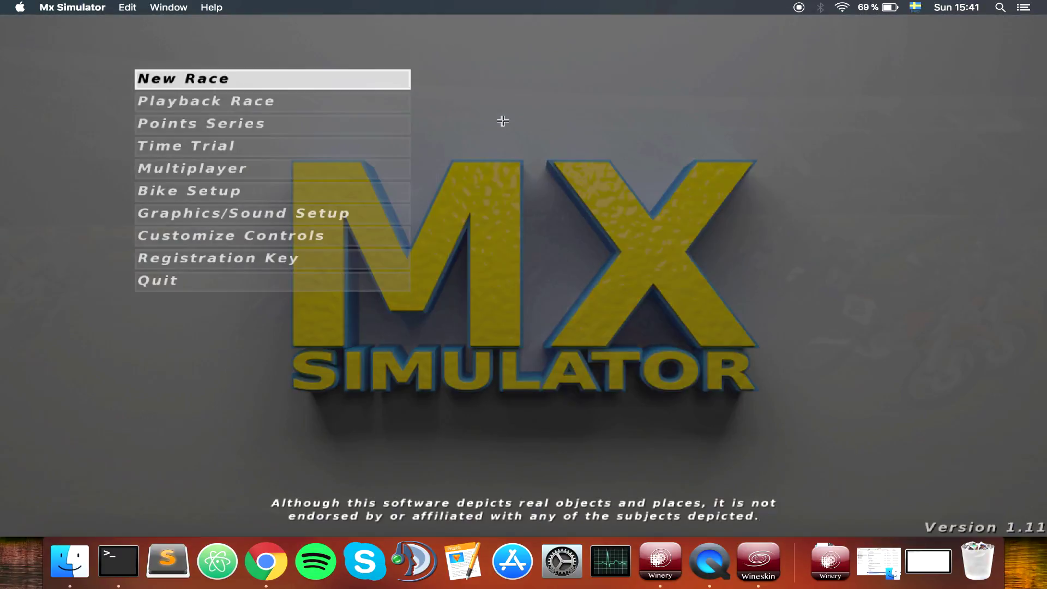
Check the Graphics/Sound Setup screen, then quit MX Simulator and confirm the exit.
click(412, 210)
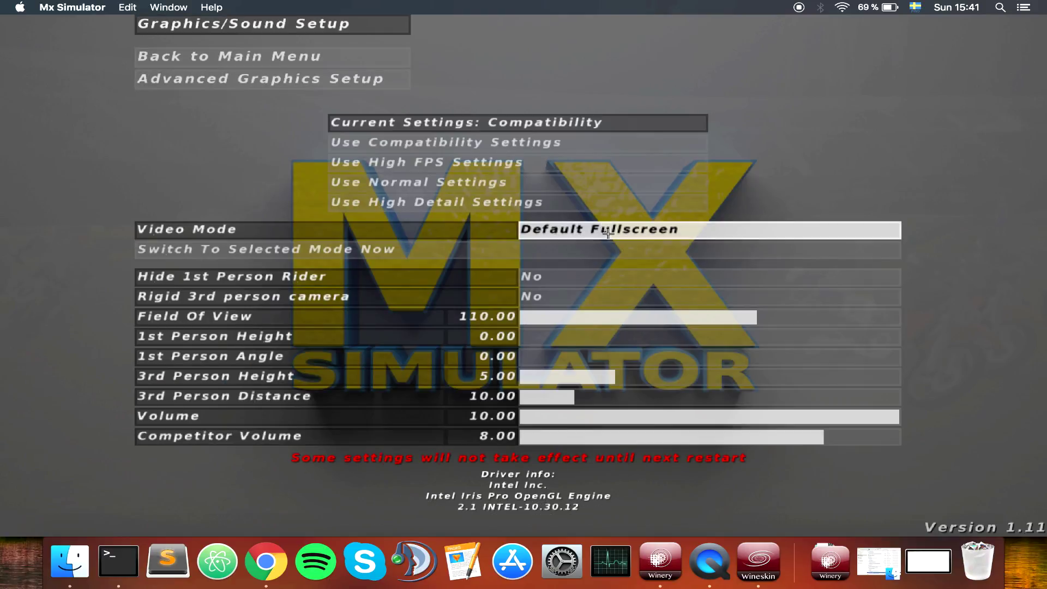
key(Escape)
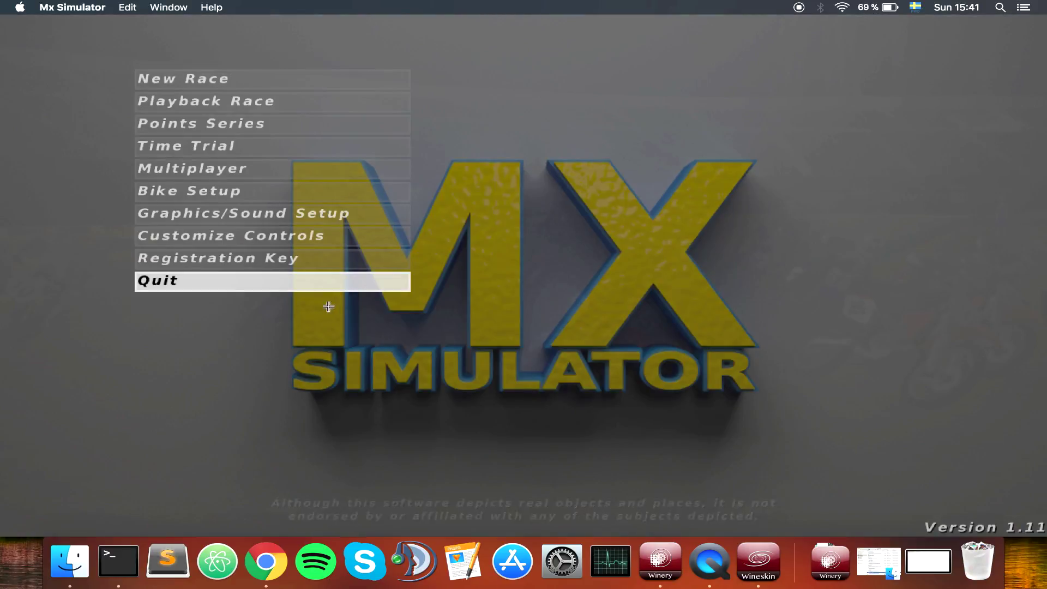
click(328, 294)
click(332, 282)
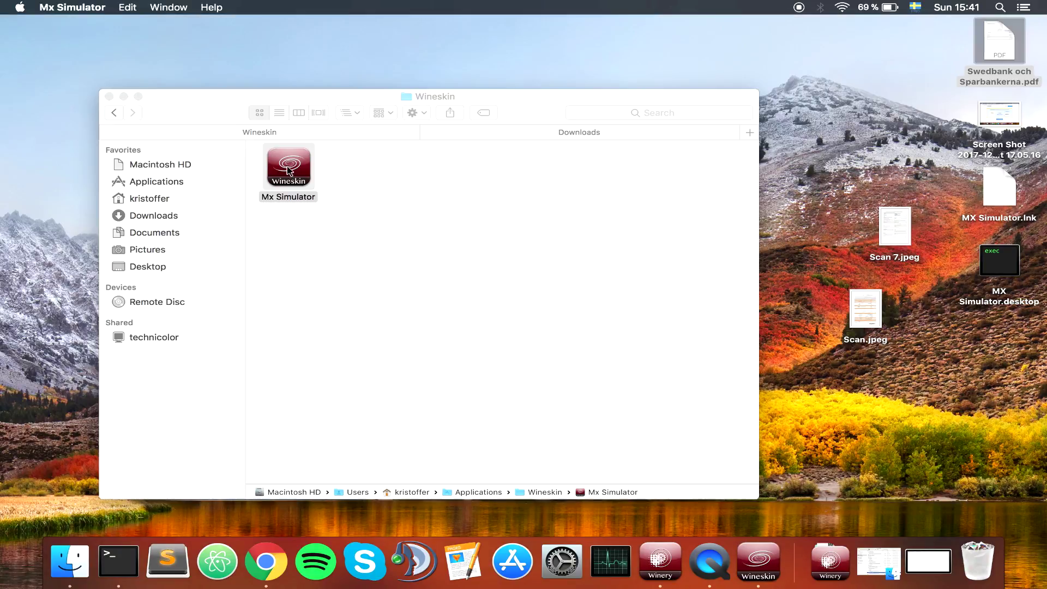
Show the Mx Simulator package contents and launch its Wineskin configuration app.
right_click(289, 171)
click(391, 159)
right_click(308, 175)
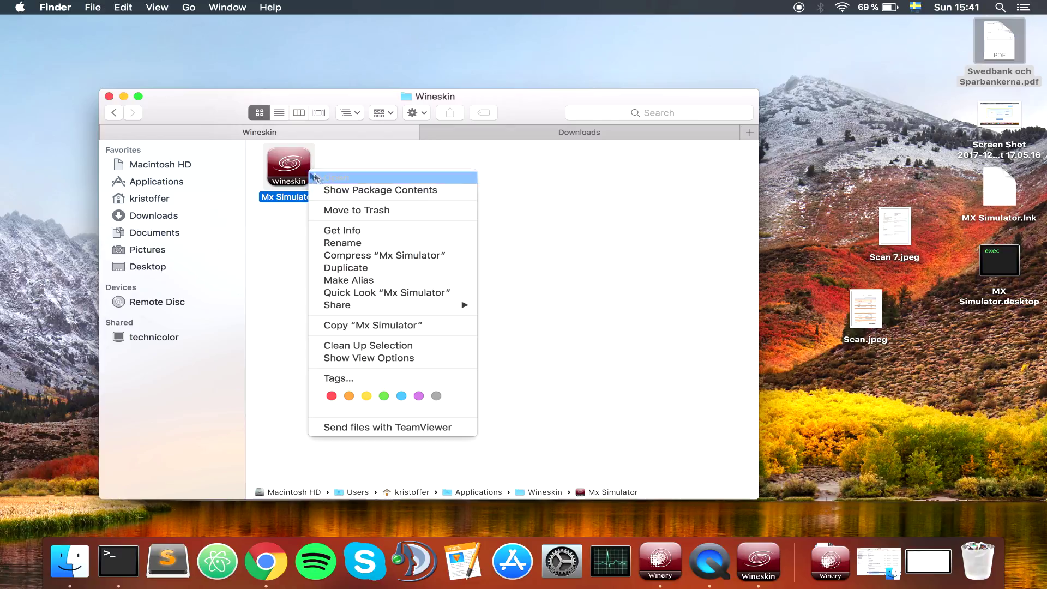
click(361, 190)
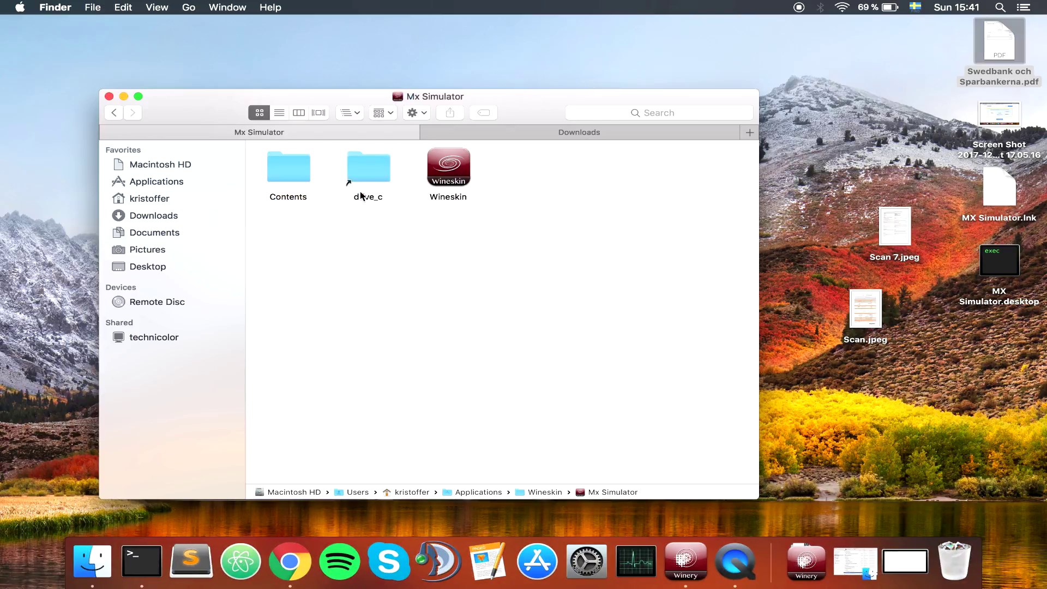
double_click(443, 167)
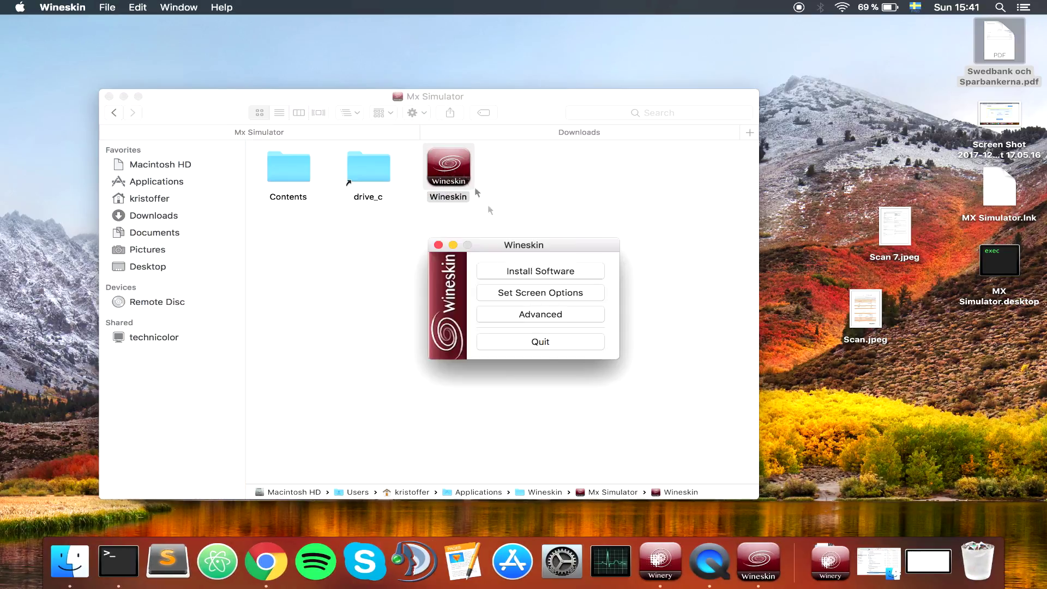
Set the screen options to Override Wine control and run in Fullscreen.
click(528, 294)
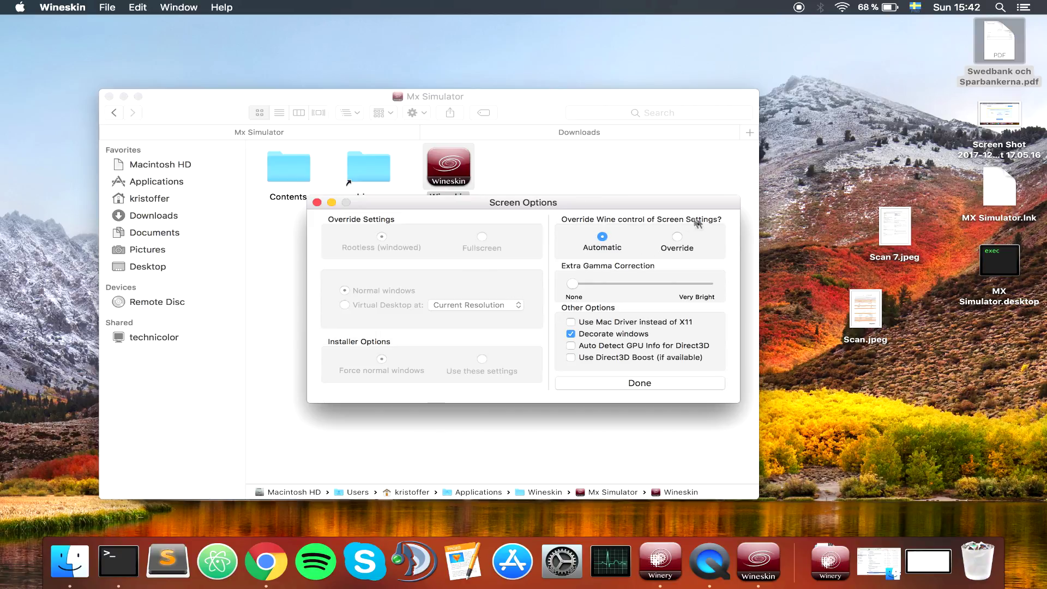
click(677, 236)
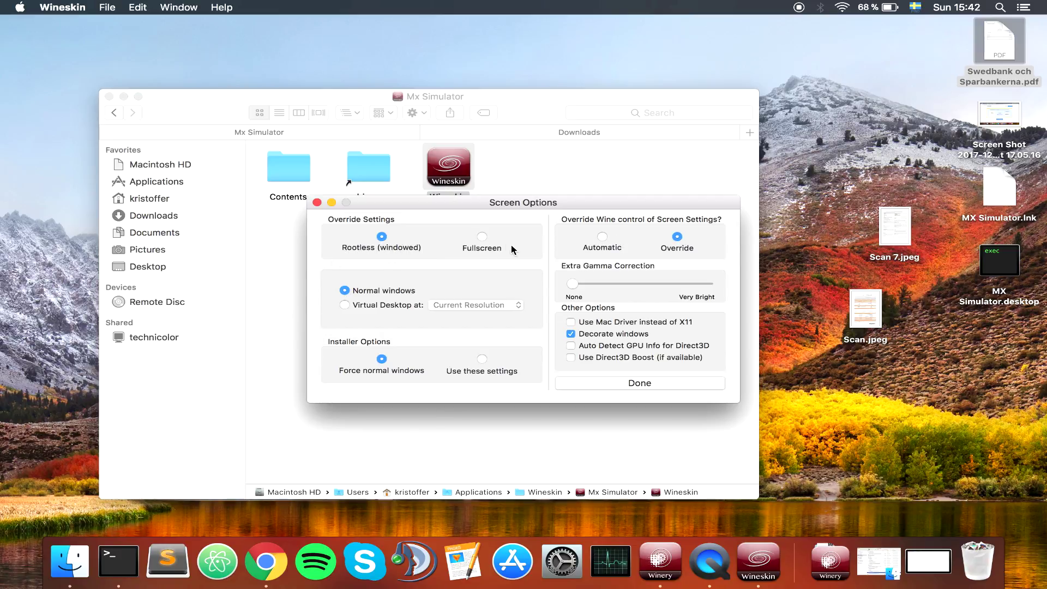
click(482, 240)
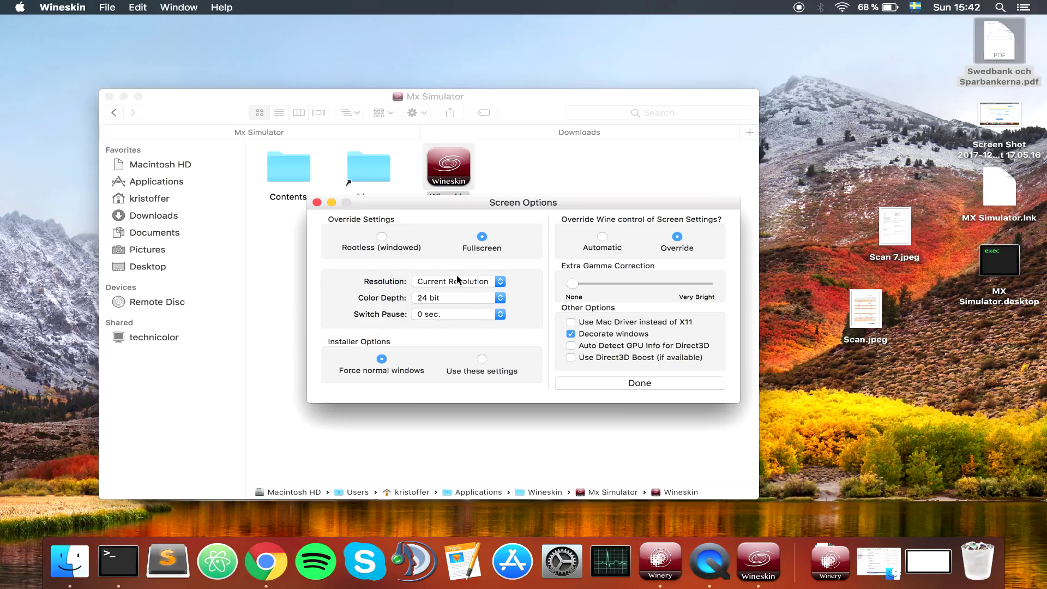
click(639, 383)
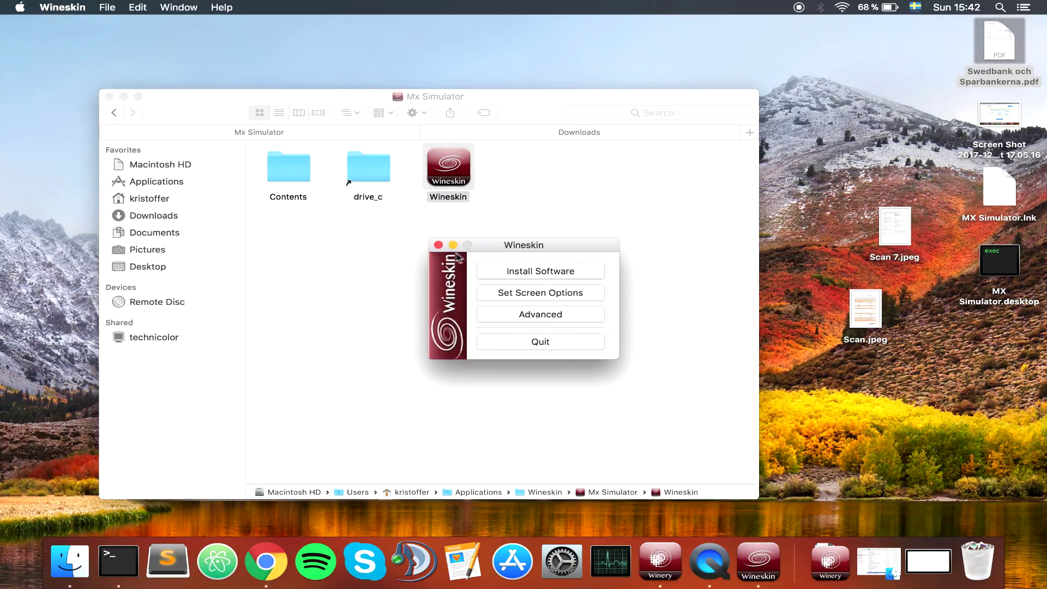
Quit Wineskin, launch Mx Simulator from the Wineskin folder and start a new Rabbit Hill race.
click(437, 245)
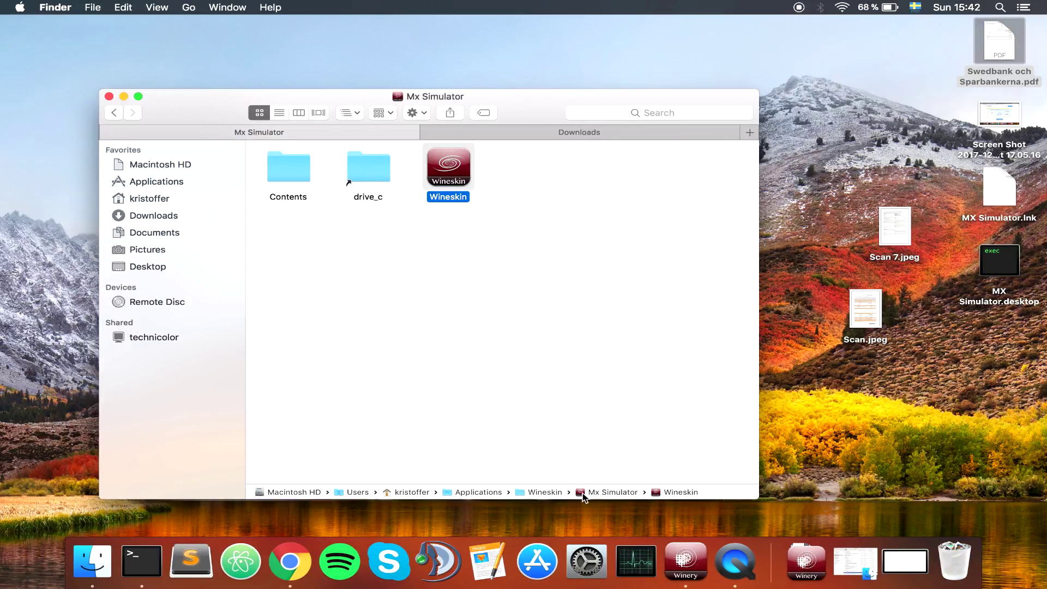
double_click(522, 493)
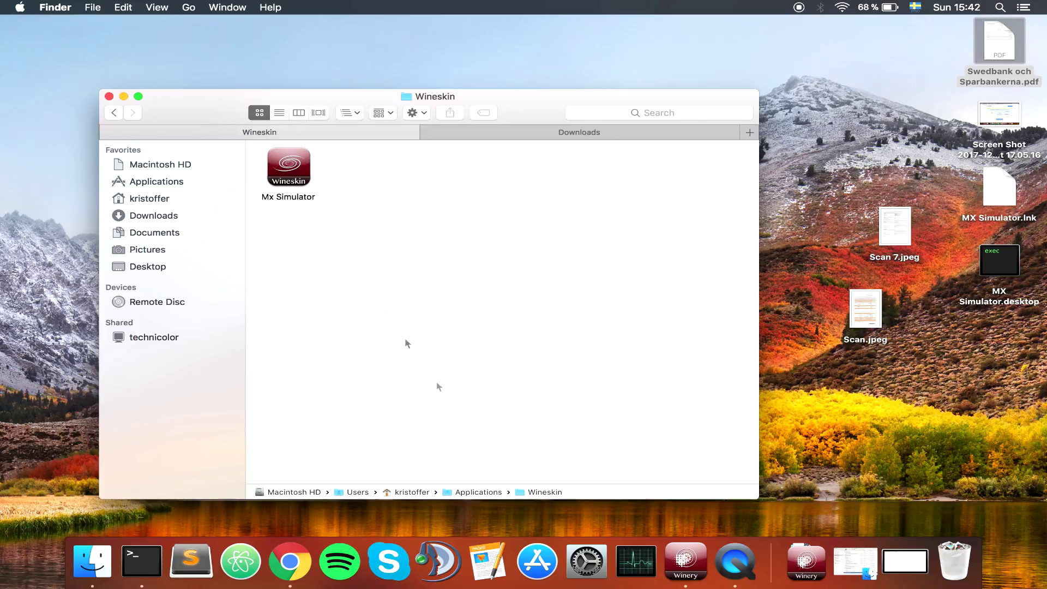
double_click(303, 165)
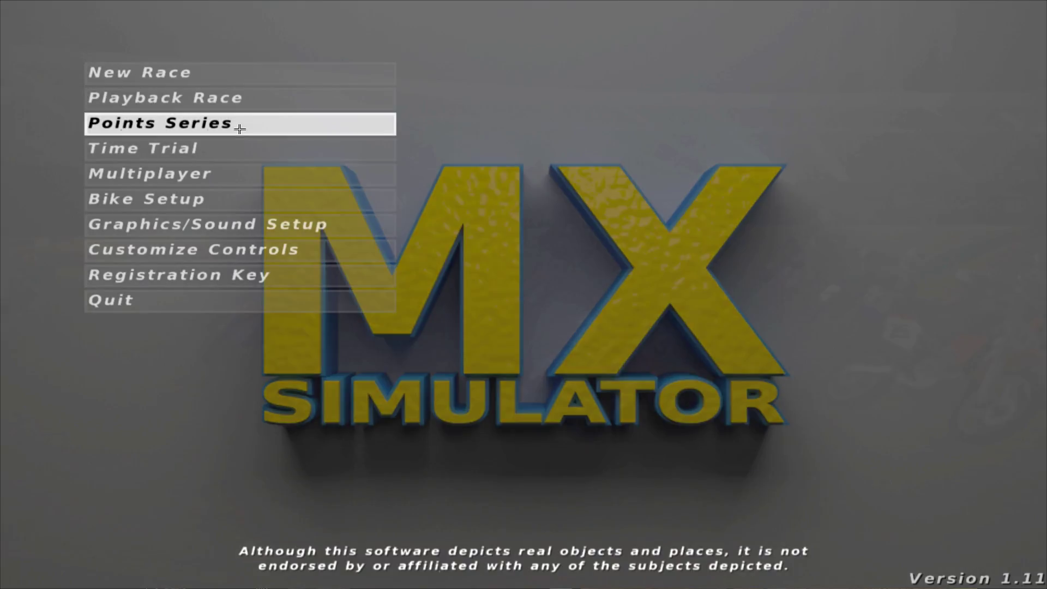
click(240, 73)
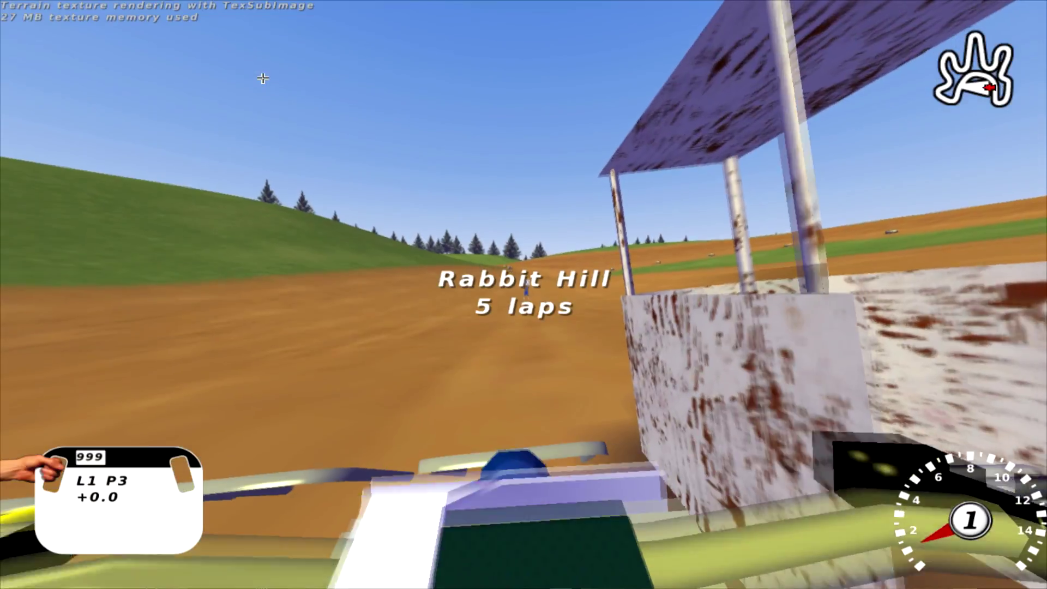
key(Escape)
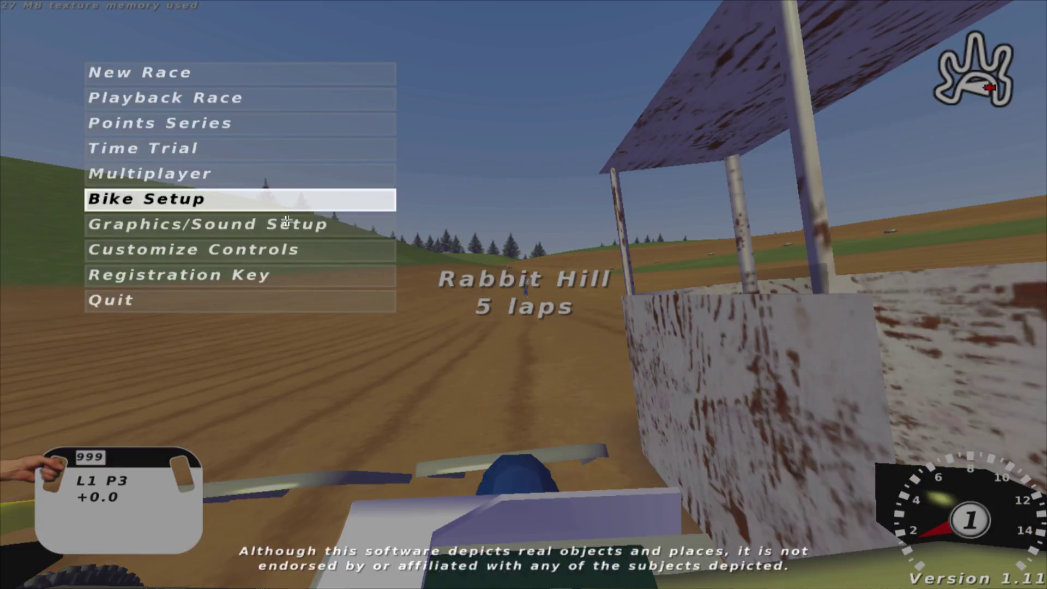
Switch to the chase camera and save three race screenshots with F12.
click(264, 224)
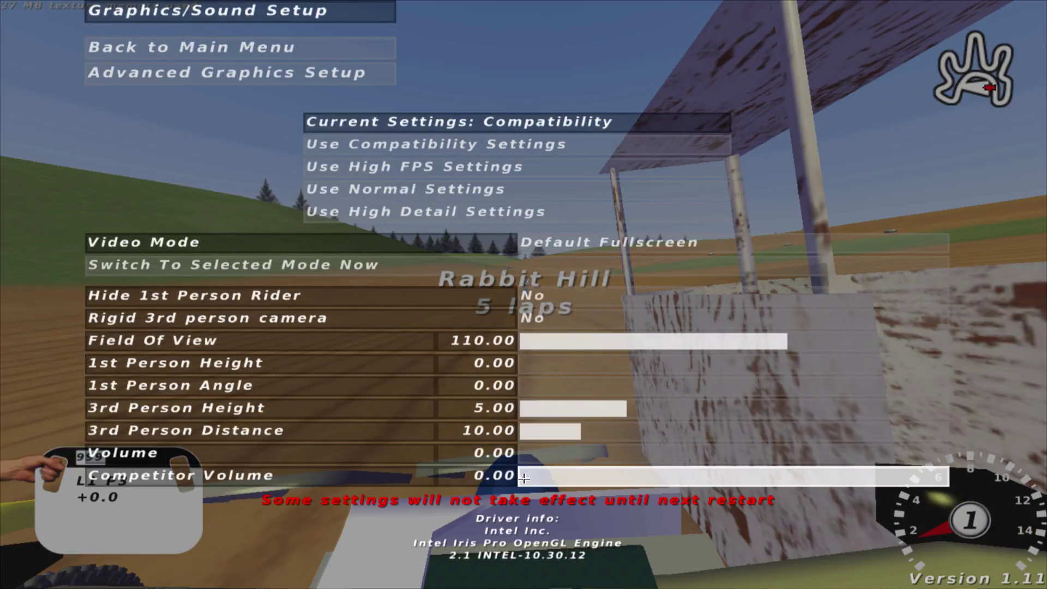
key(Escape)
key(c)
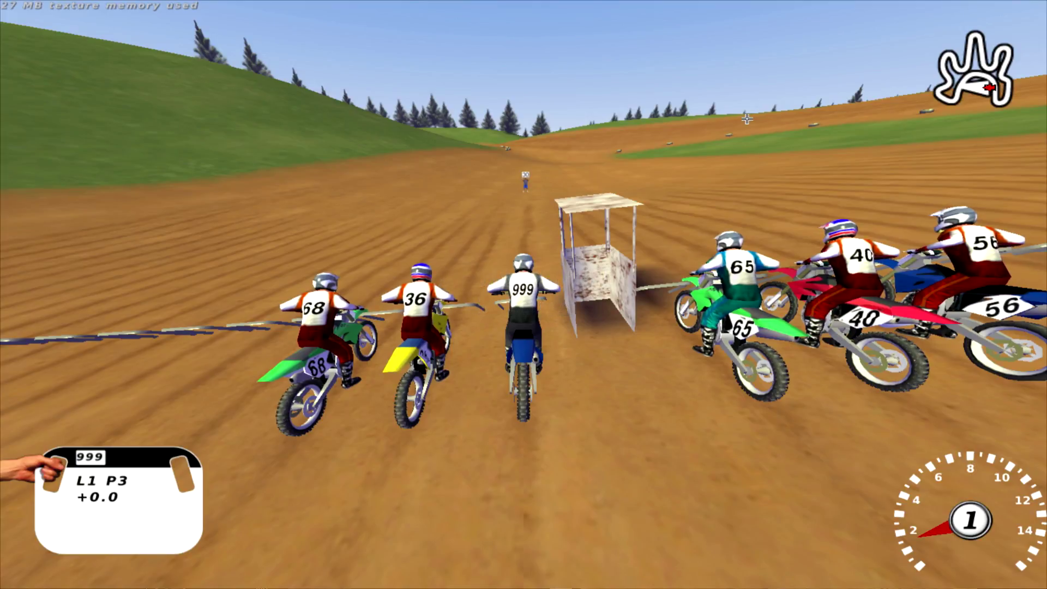
key(F12)
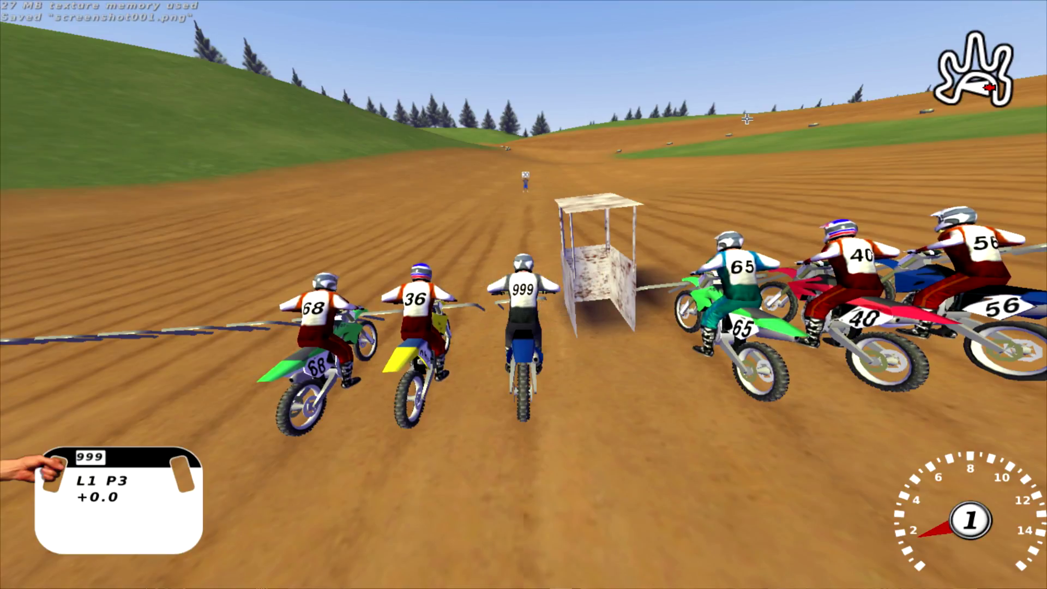
key(F12)
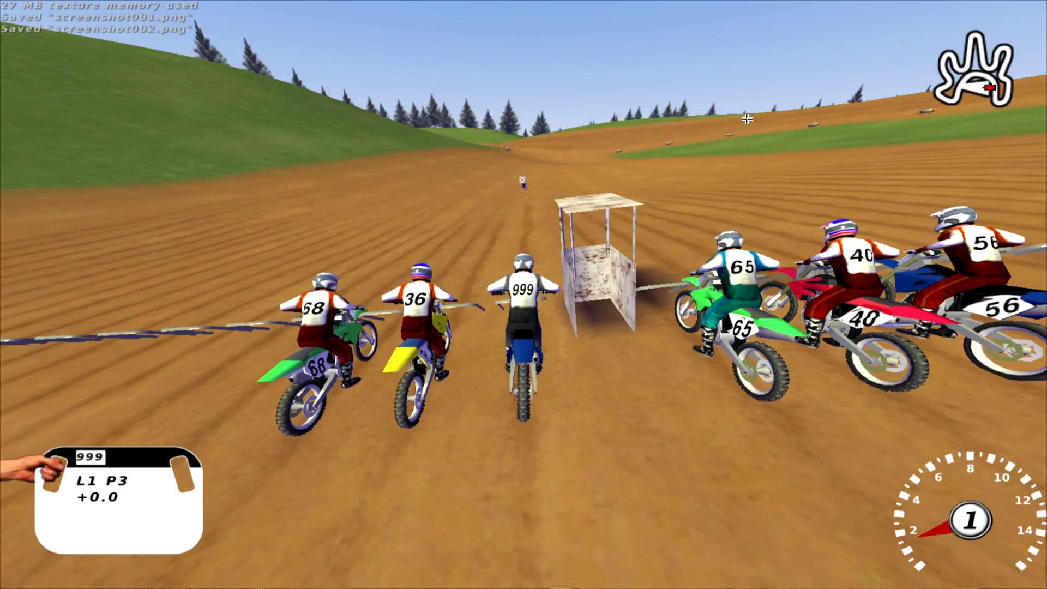
key(Escape)
key(F12)
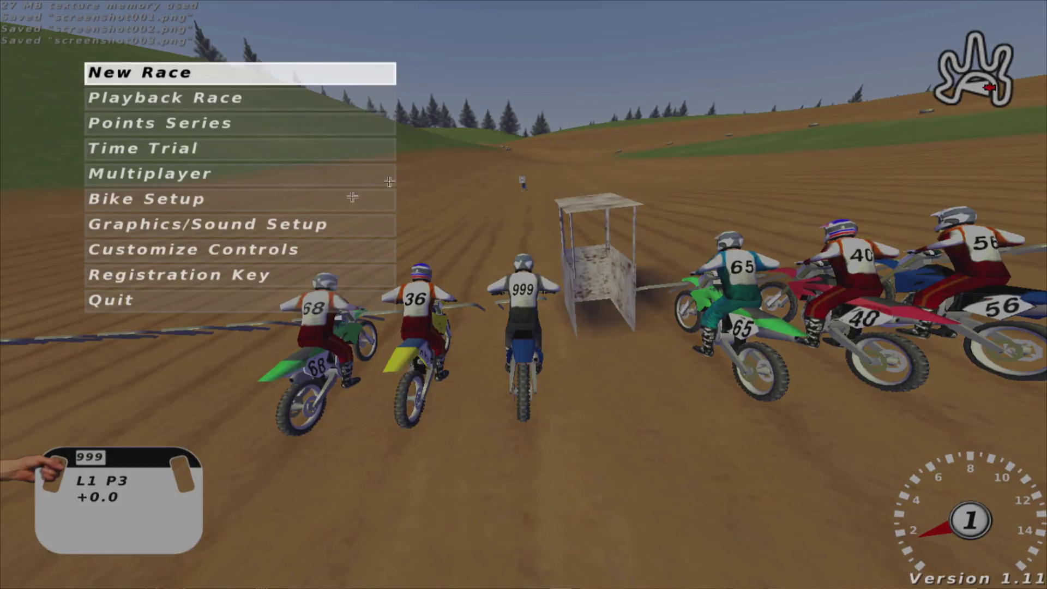
In Customize Controls, bind Throttle to the Up arrow and keep Back up on b.
click(272, 248)
click(388, 90)
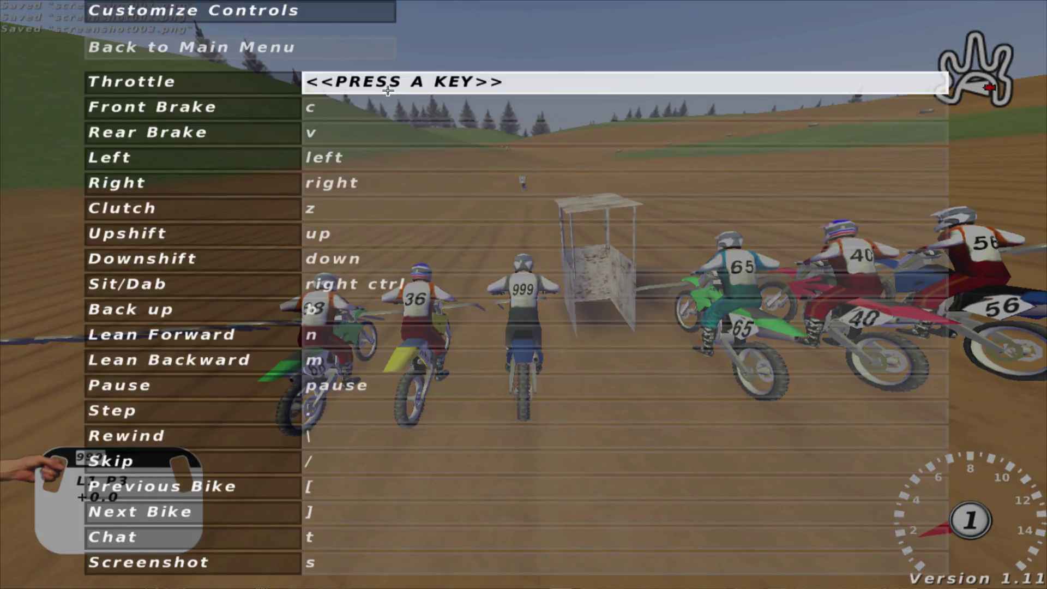
key(Up)
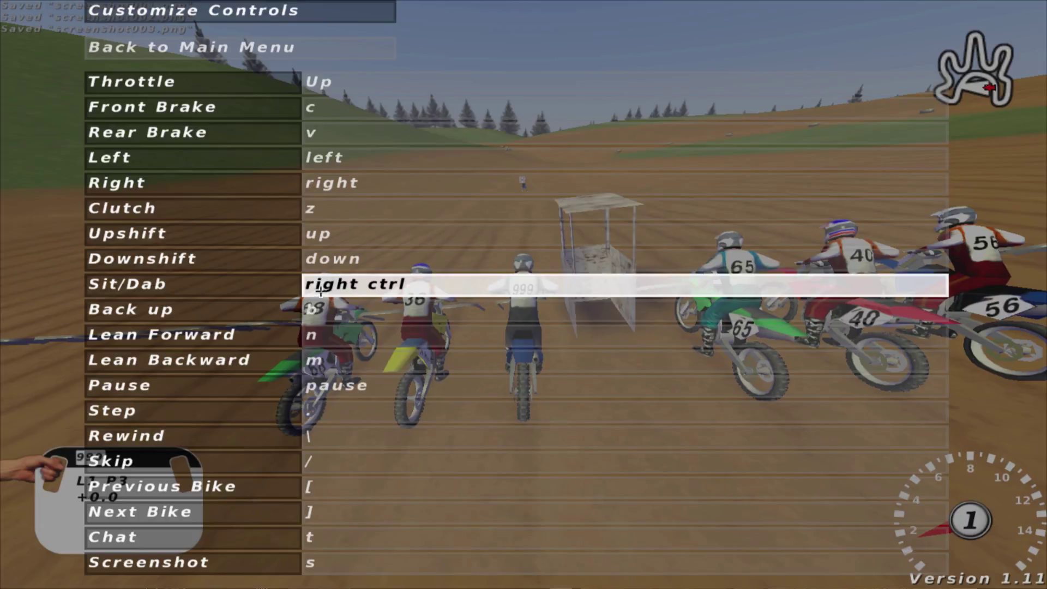
click(345, 307)
key(b)
key(Escape)
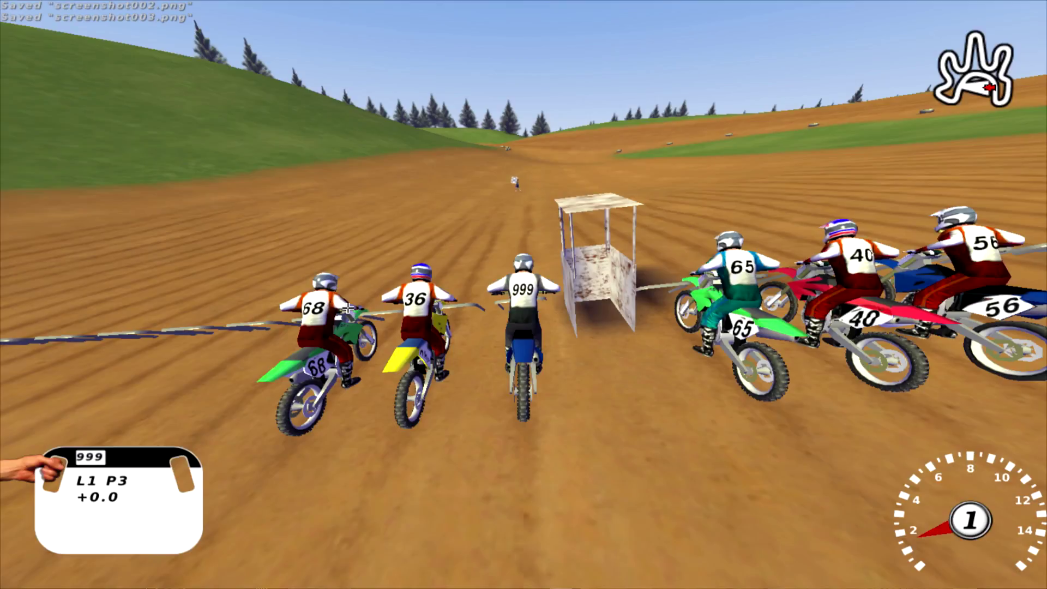
Leave the race and return to MX Simulator's main menu.
key(Escape)
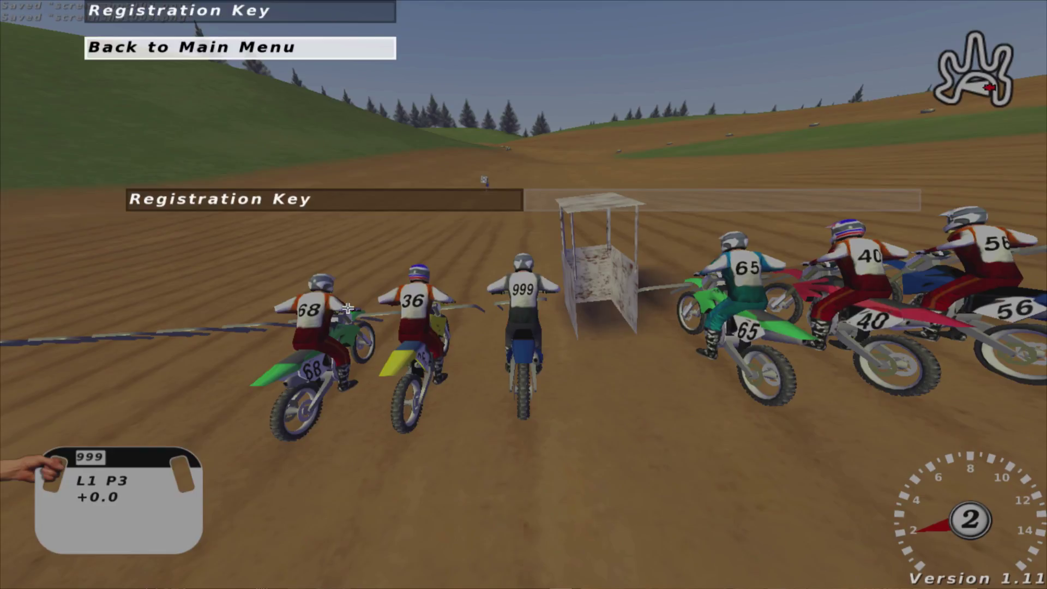
key(Return)
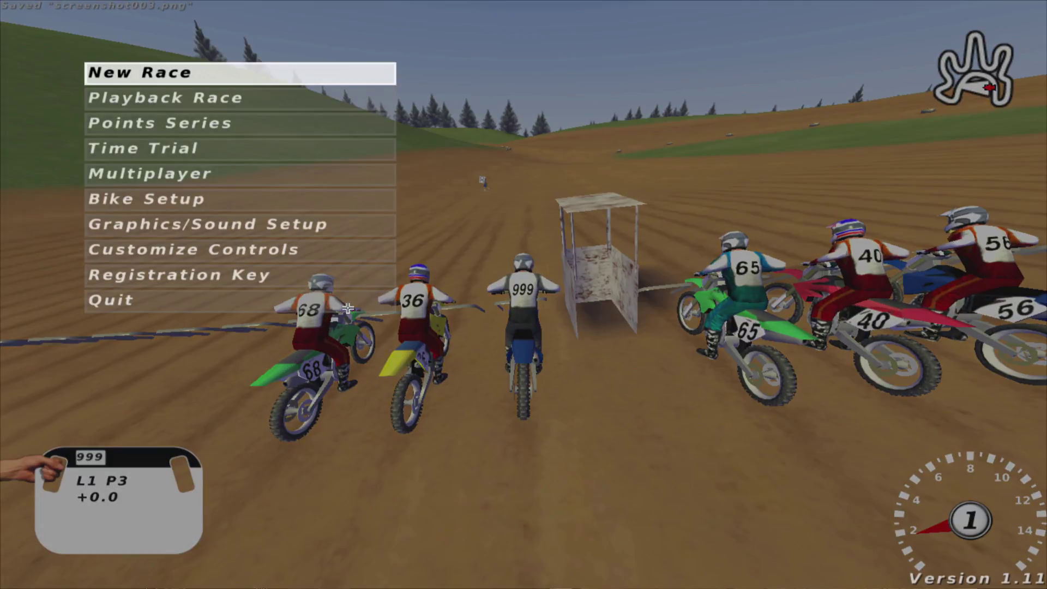
key(Escape)
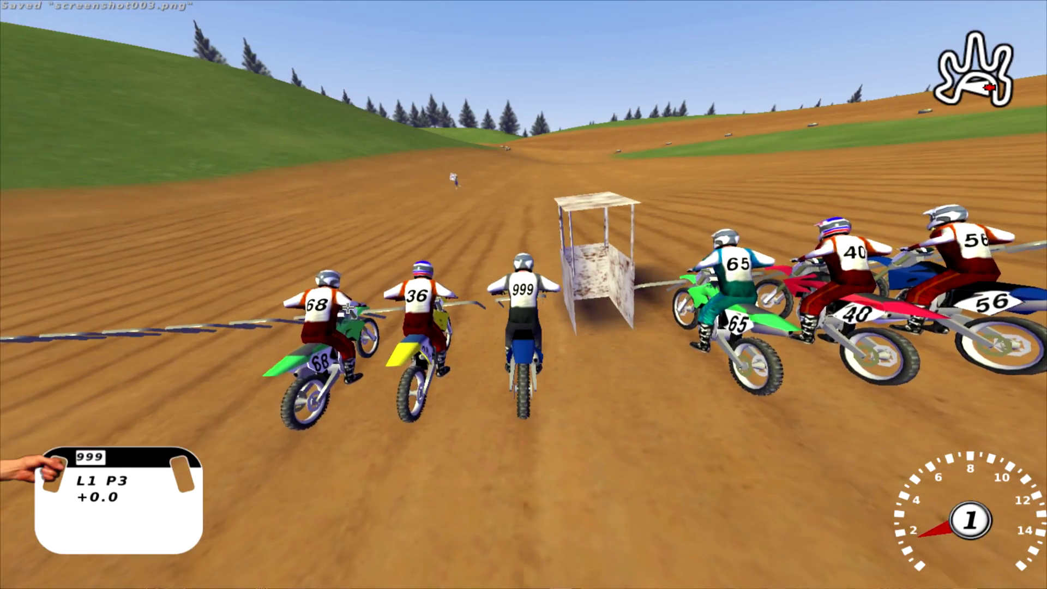
key(Escape)
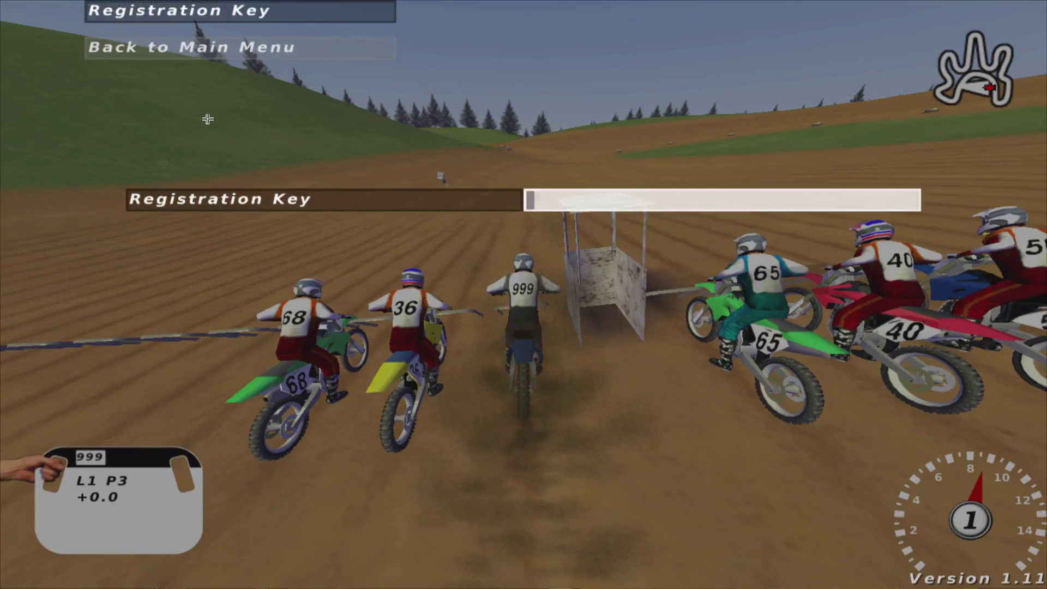
click(308, 44)
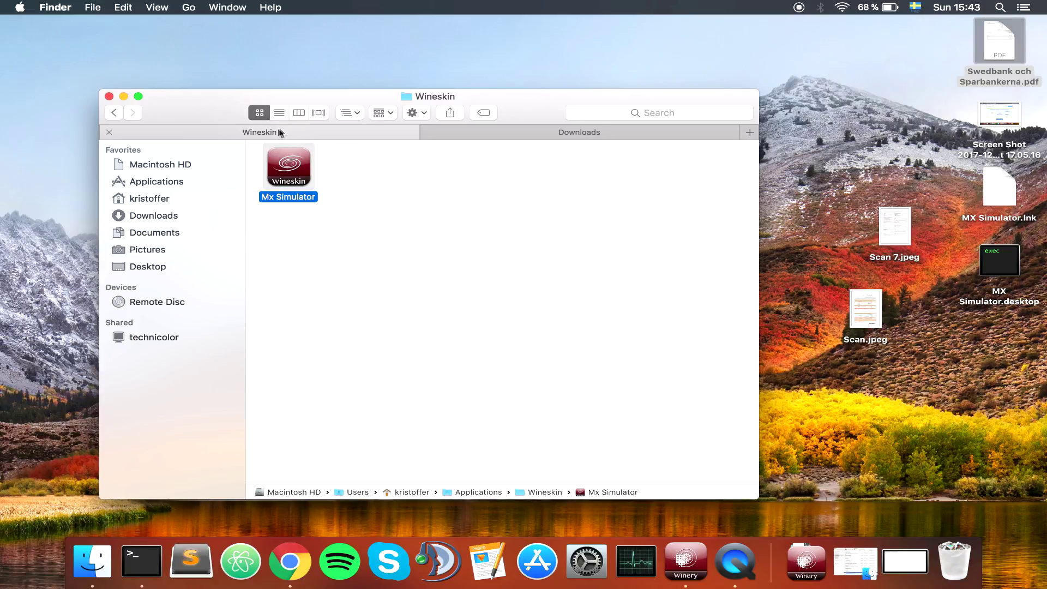
Bring up the context menu for the Mx Simulator wrapper in Finder's Wineskin folder.
right_click(301, 181)
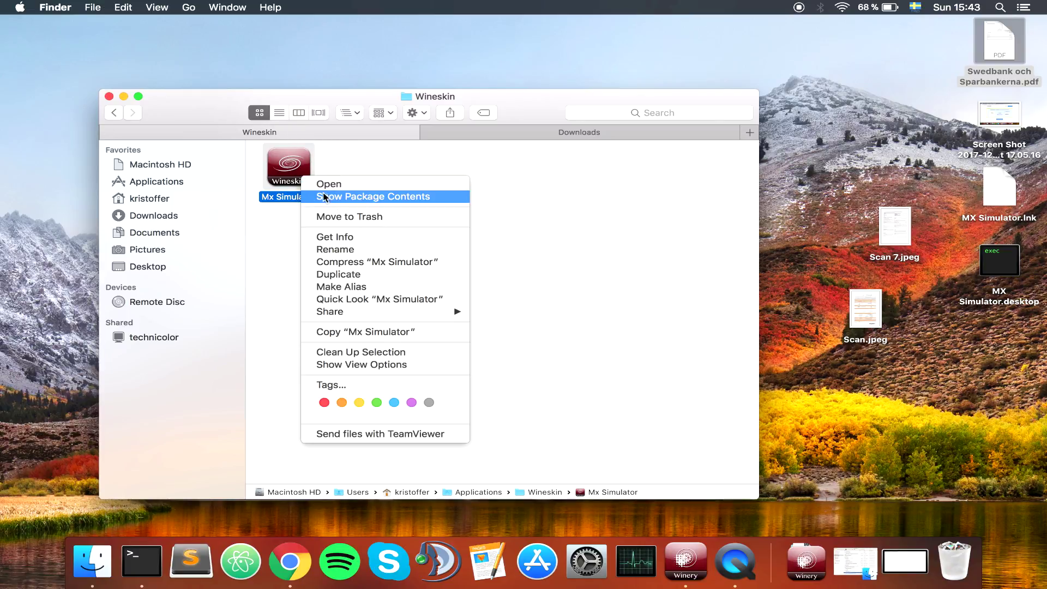
Browse the game's .saf files in drive_c/Program Files/MX Simulator inside the wrapper, then go back.
click(404, 199)
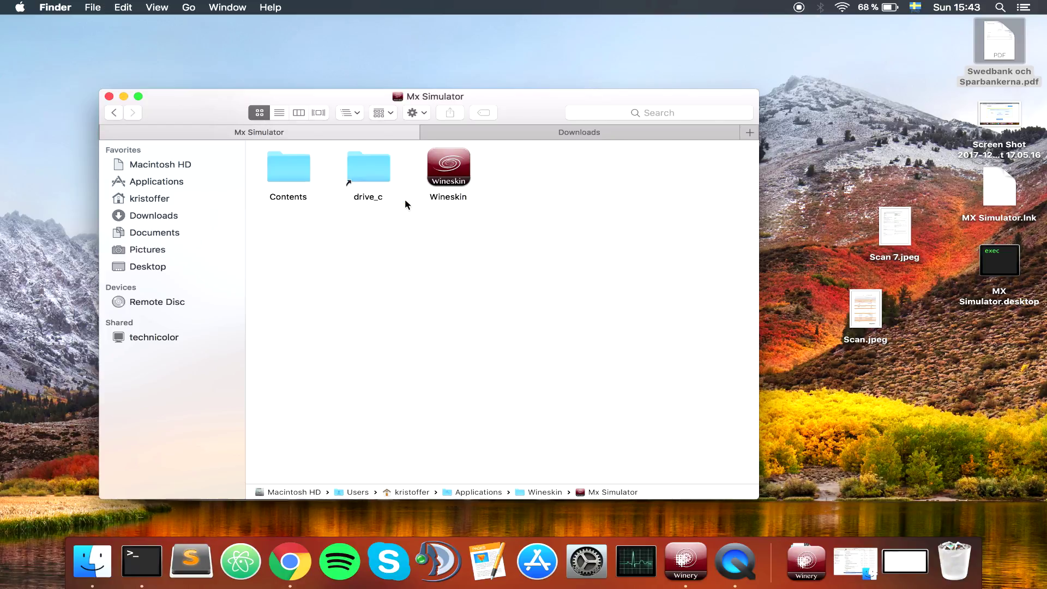
double_click(369, 173)
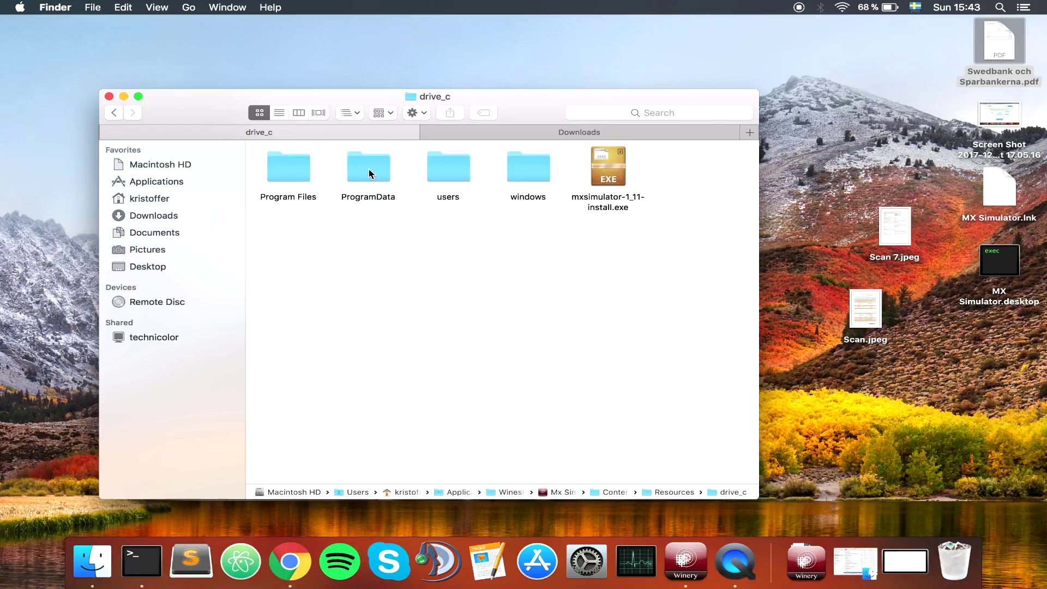
double_click(299, 174)
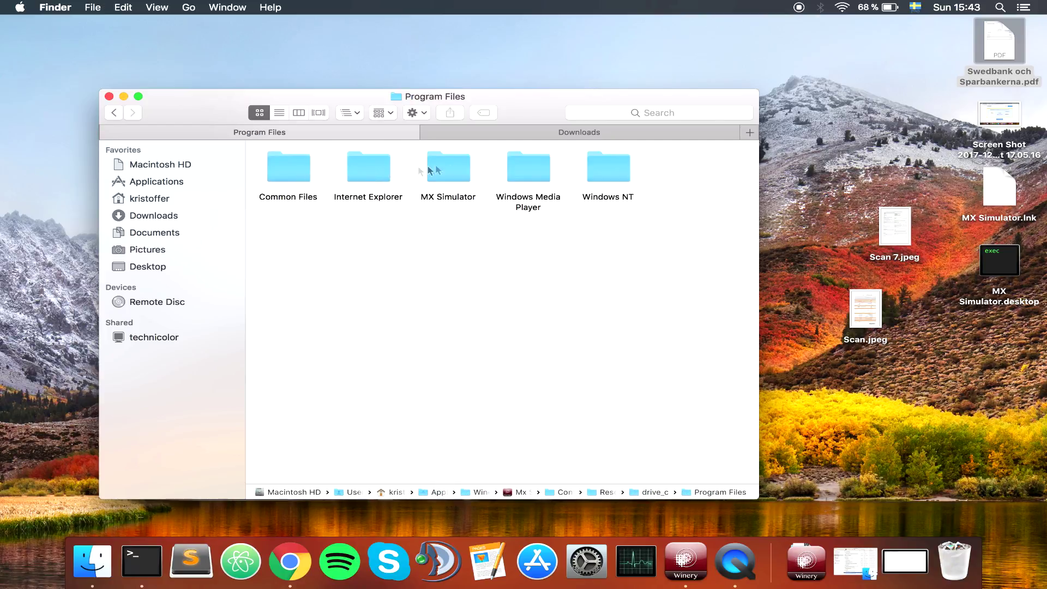
click(457, 168)
double_click(456, 168)
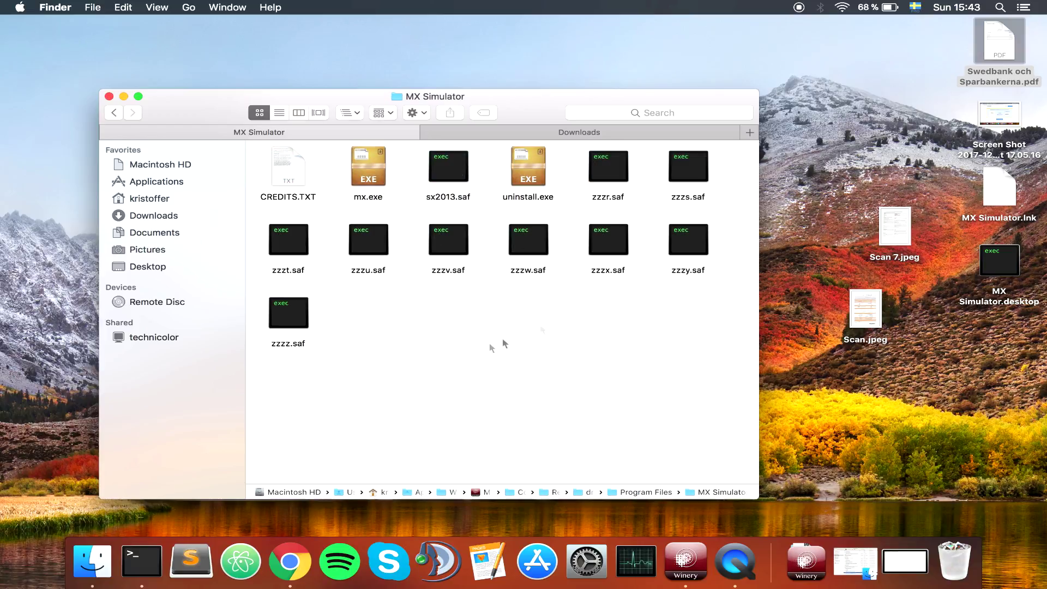
drag(357, 334, 627, 251)
click(283, 346)
mouse_move(358, 334)
mouse_down()
mouse_move(645, 224)
mouse_move(276, 235)
mouse_move(367, 325)
mouse_up()
click(115, 113)
Open screenshot001.png from drive_c/users/…/Local Settings/Application Data/MX Simulator in Preview.
click(115, 112)
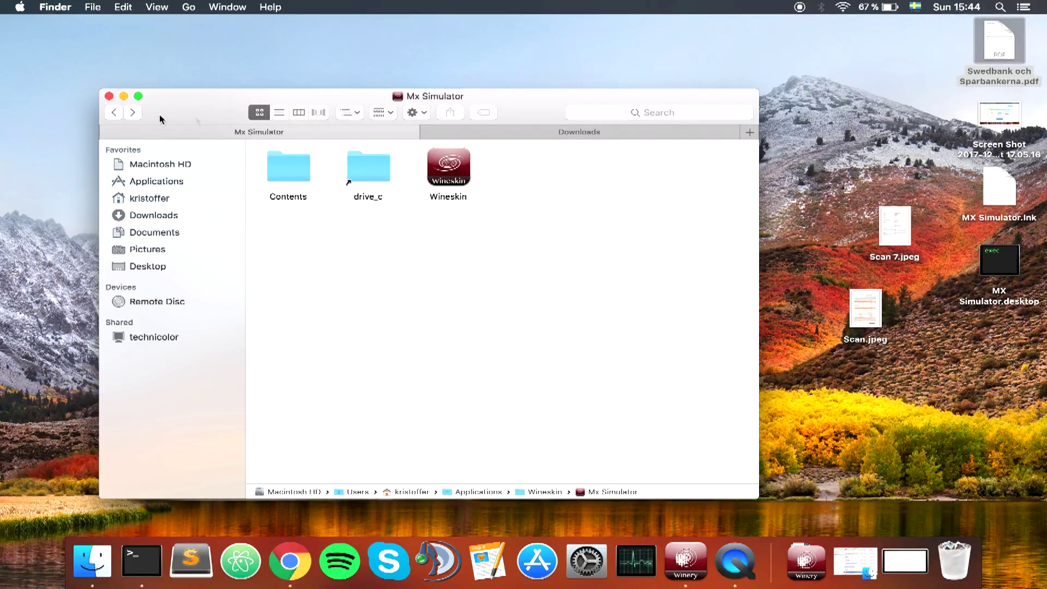
double_click(362, 169)
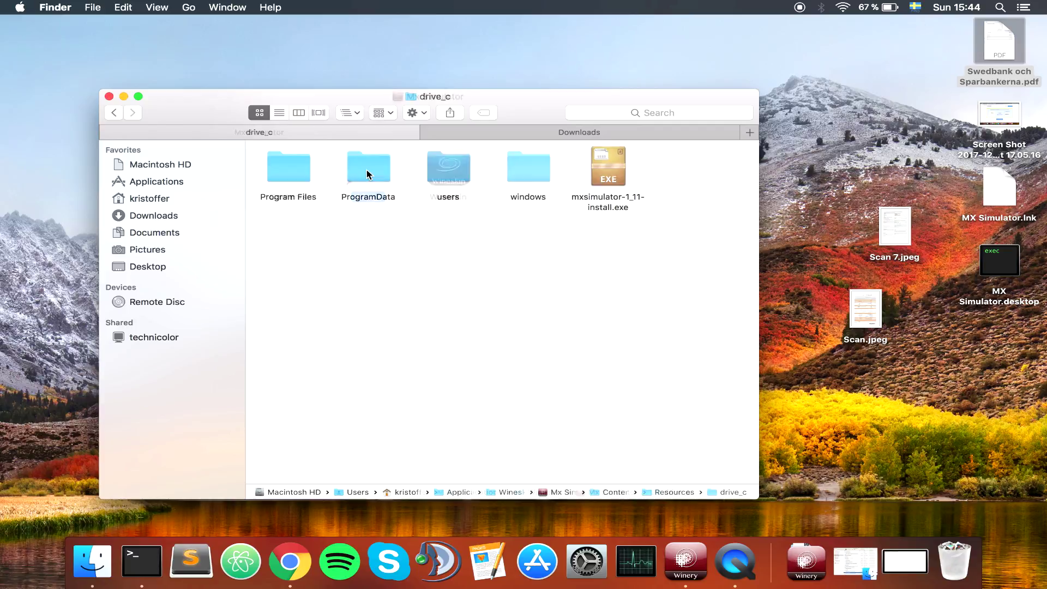
double_click(463, 173)
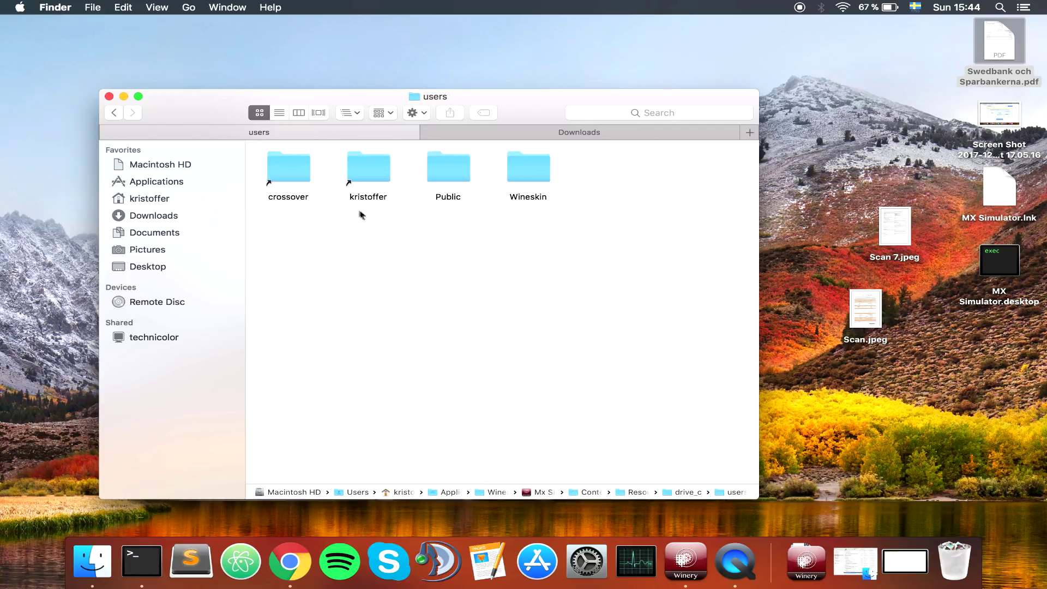
double_click(384, 175)
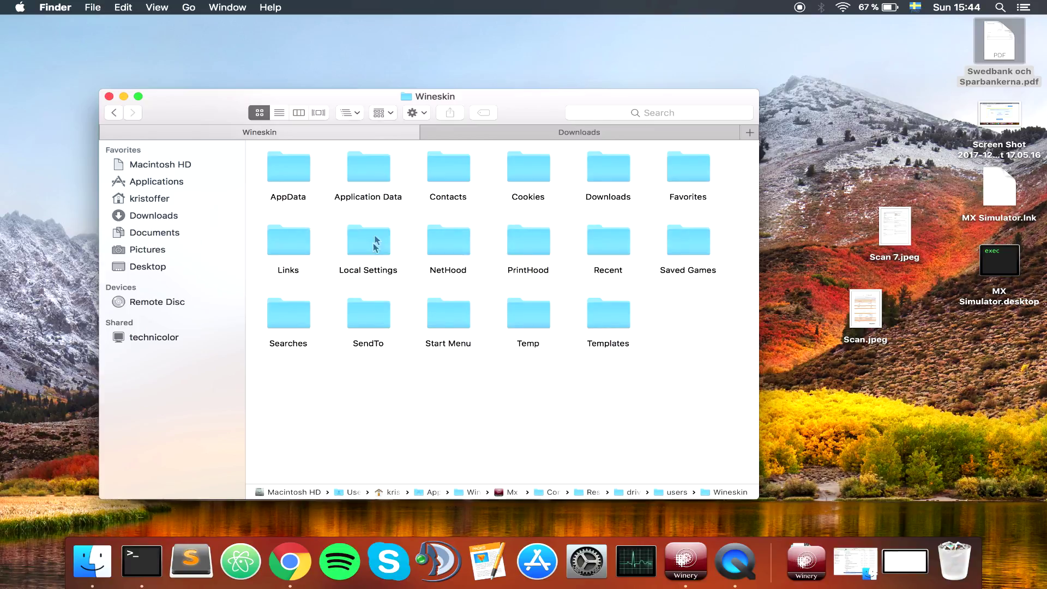
double_click(369, 243)
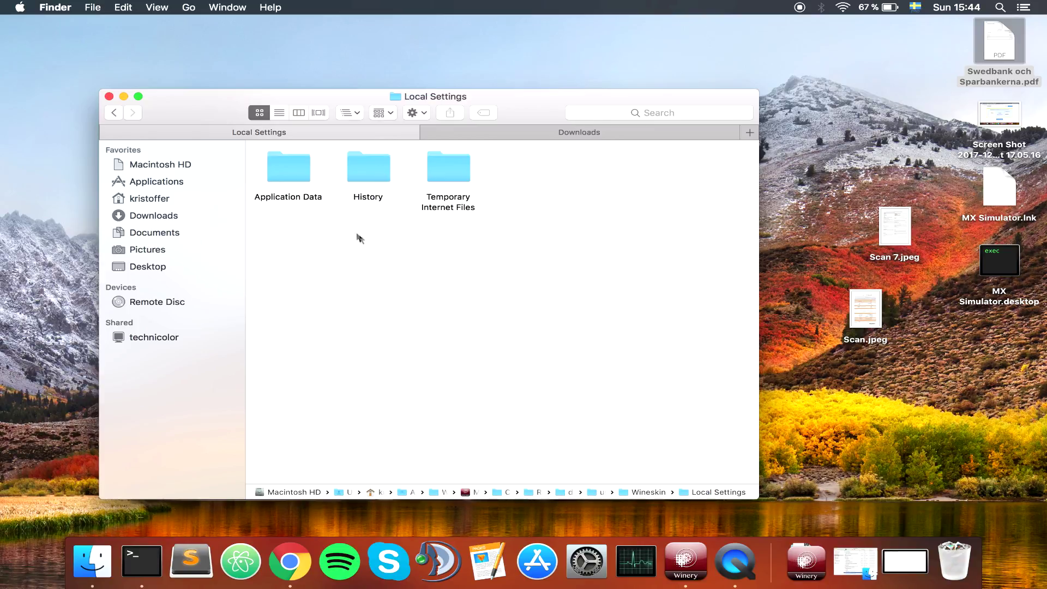
click(290, 166)
double_click(290, 166)
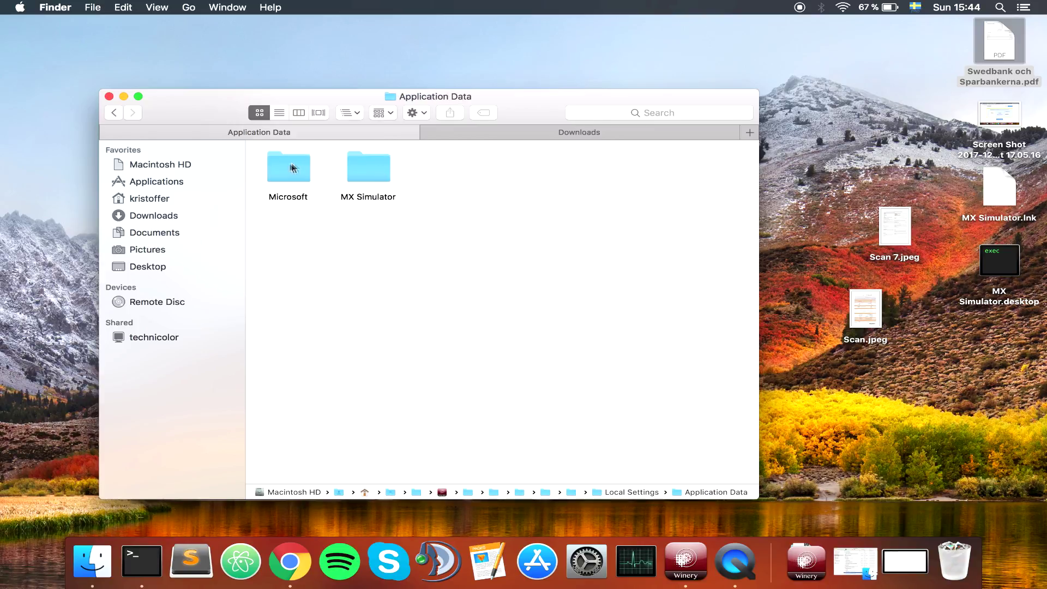
double_click(379, 172)
double_click(438, 162)
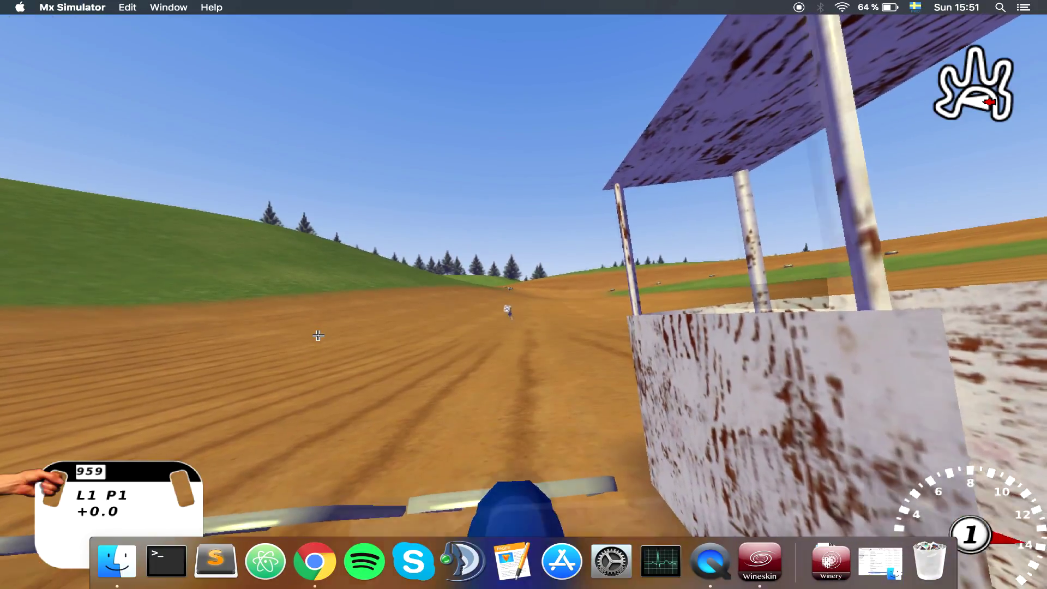
Rev the bike's engine with the Up arrow at the race start.
key(Up)
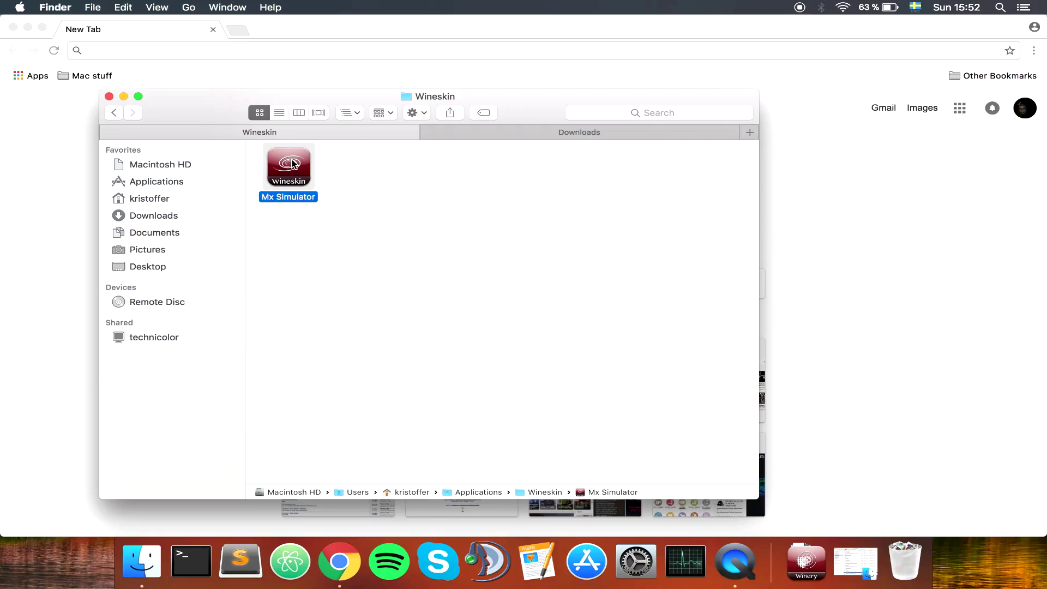
Set the Mx Simulator wrapper's Wineskin screen options to Rootless (windowed) with Automatic control.
click(330, 178)
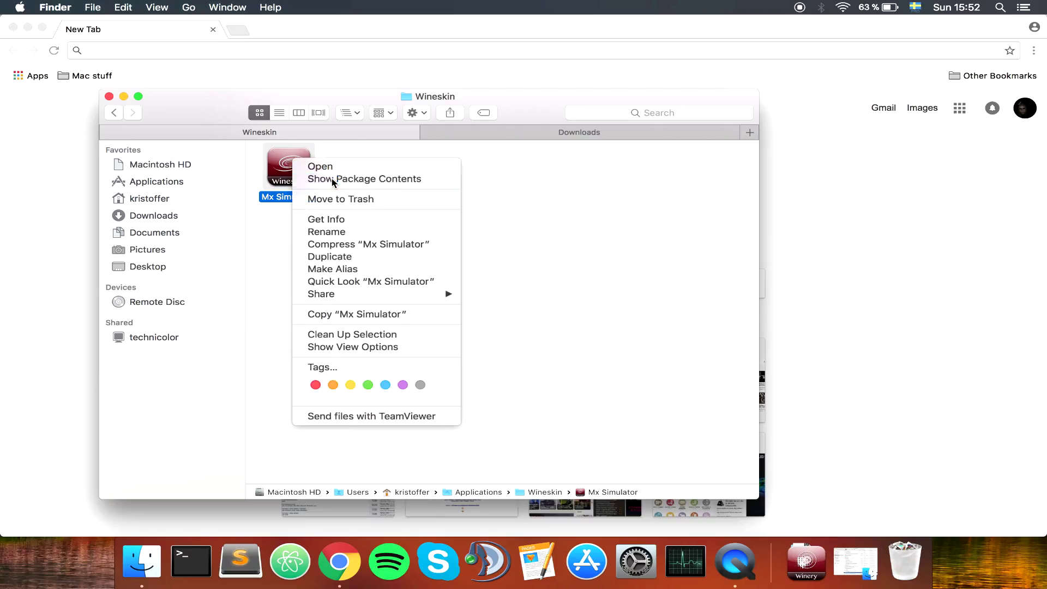
double_click(439, 185)
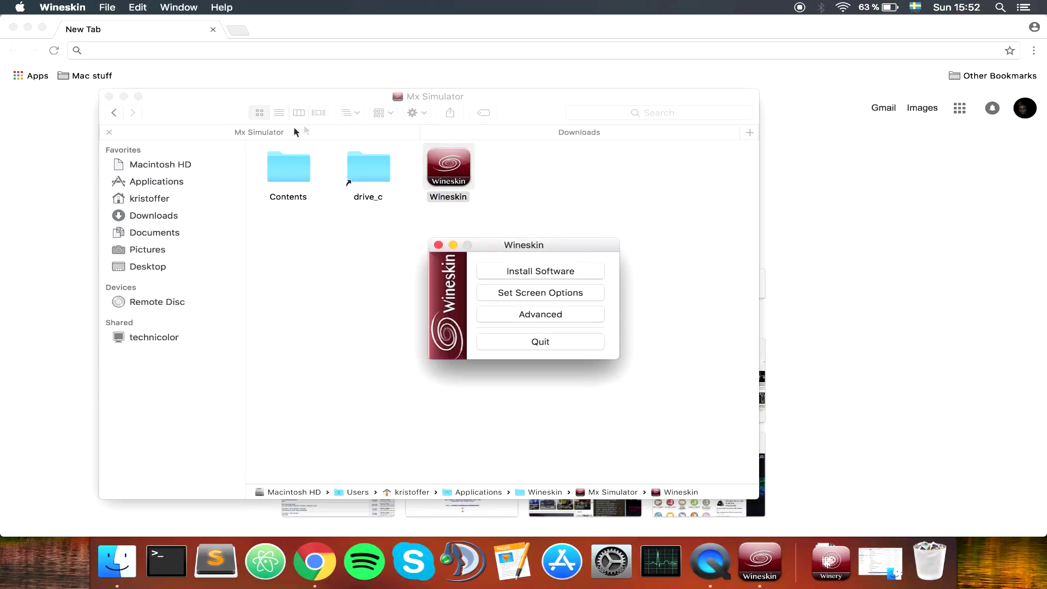
click(540, 295)
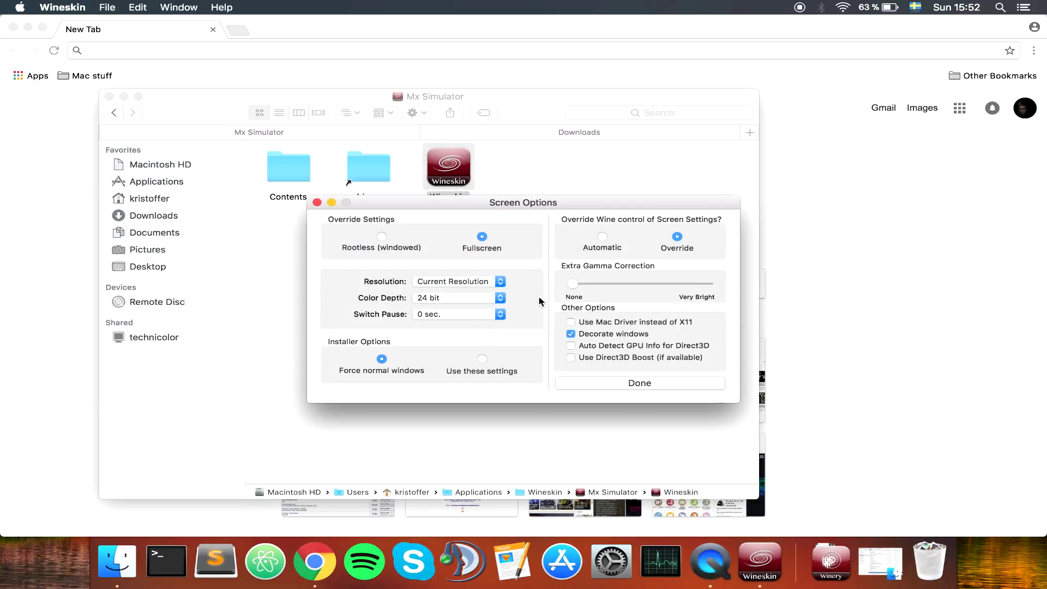
click(381, 238)
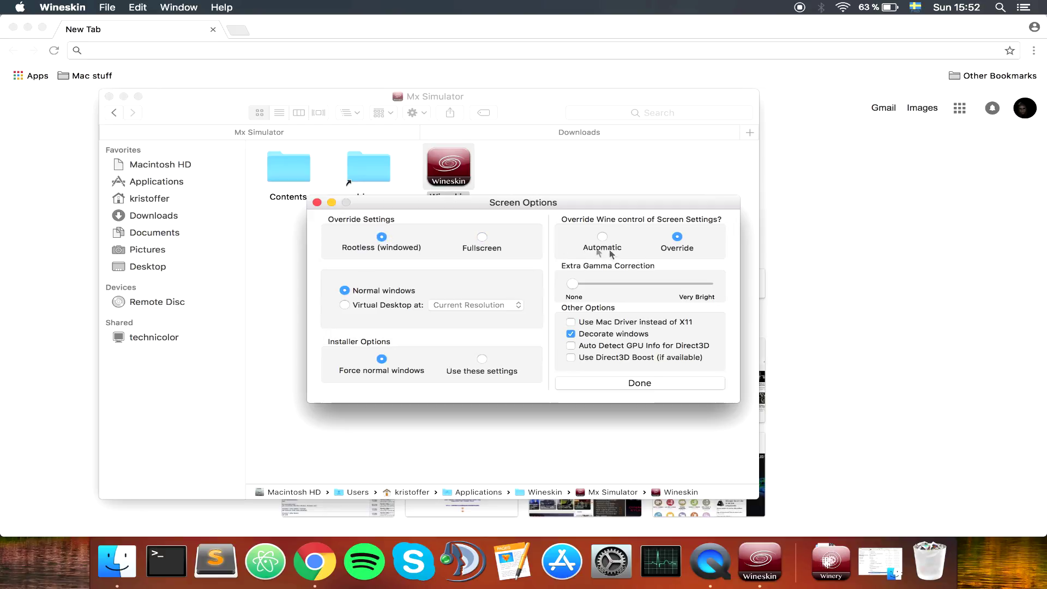
click(601, 238)
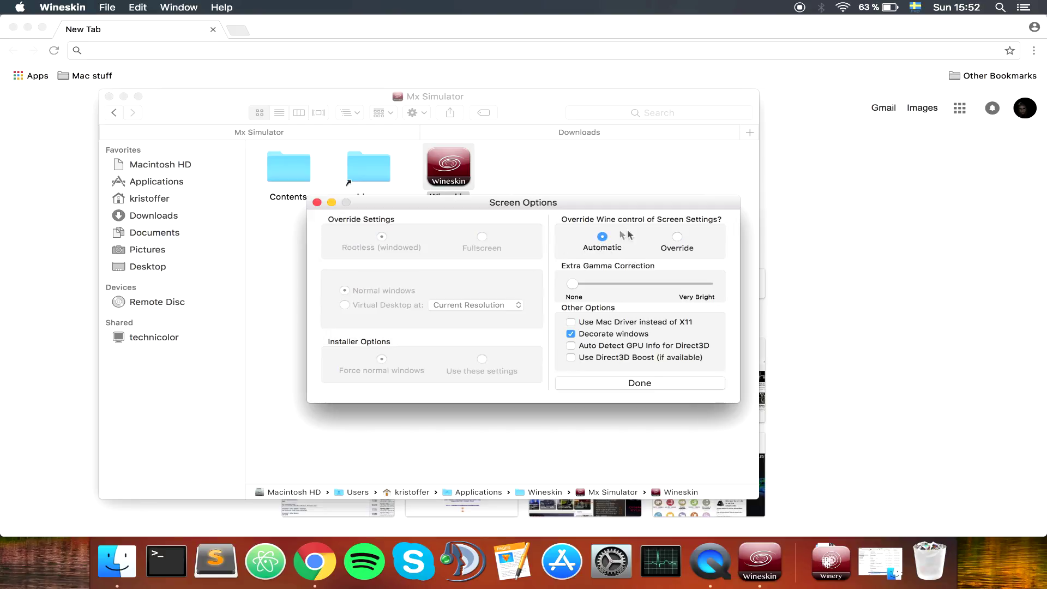
click(640, 384)
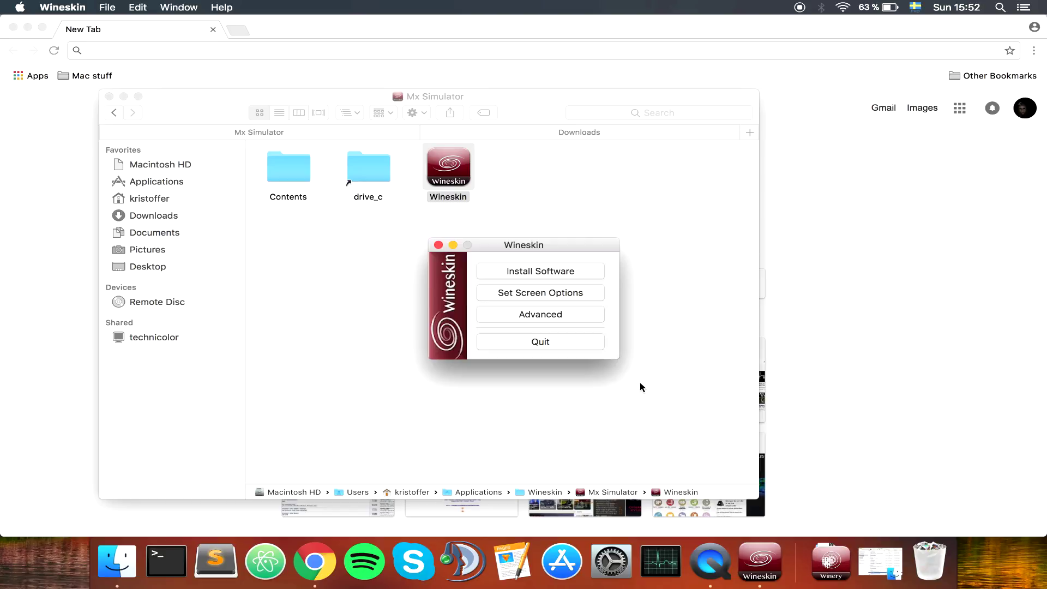
click(439, 245)
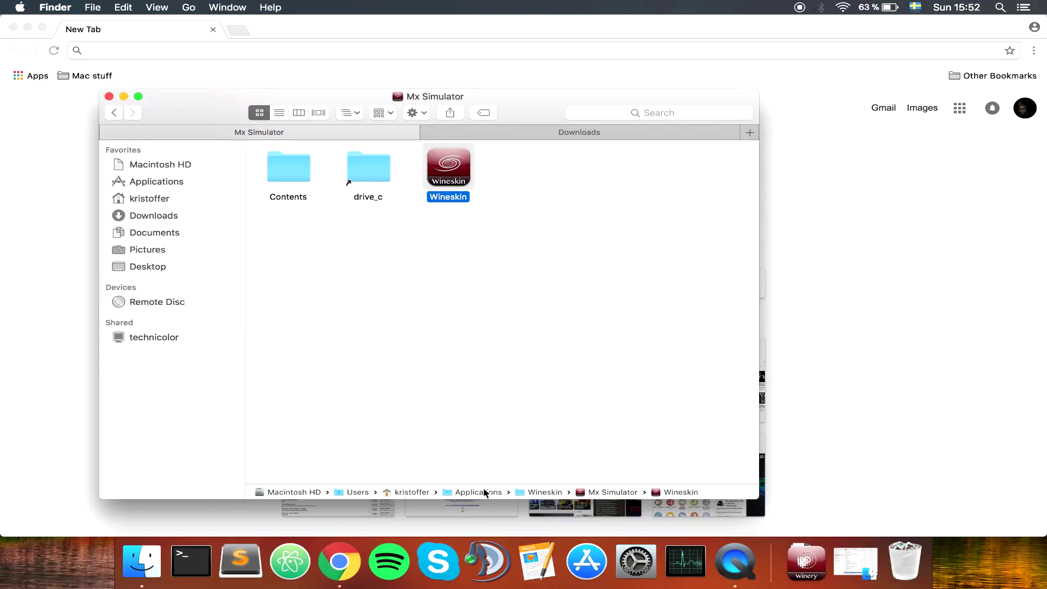
Launch Mx Simulator from the Wineskin folder to its Version 1.11 main menu, then quit.
double_click(545, 491)
double_click(300, 168)
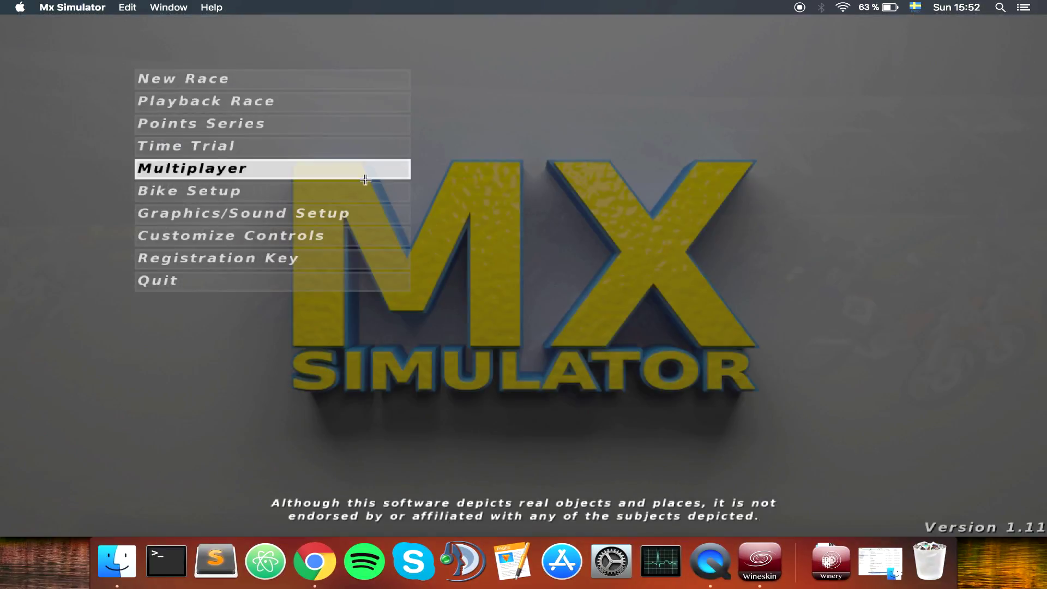
click(365, 180)
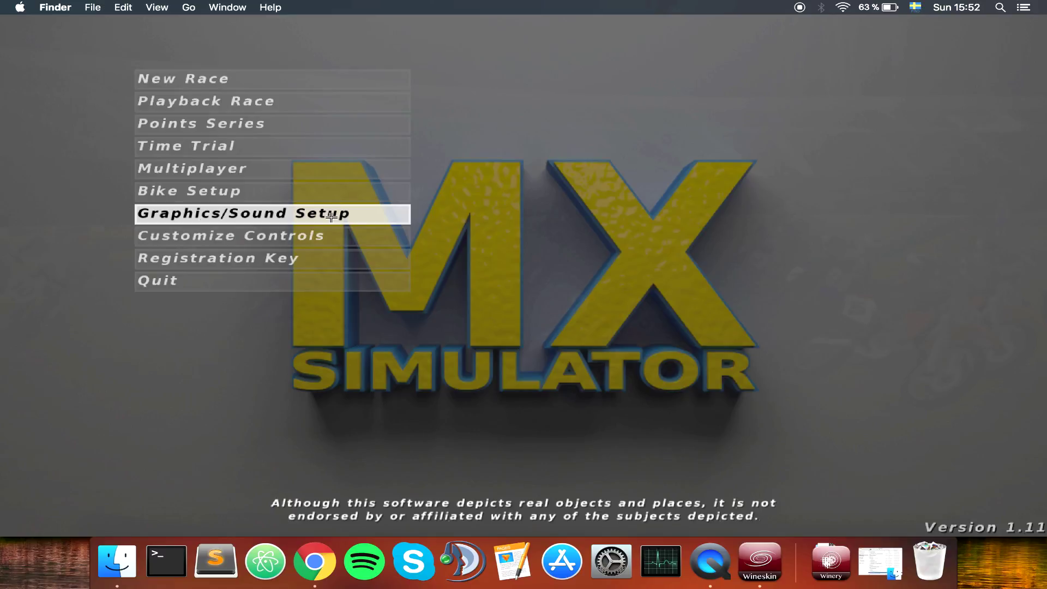
click(307, 275)
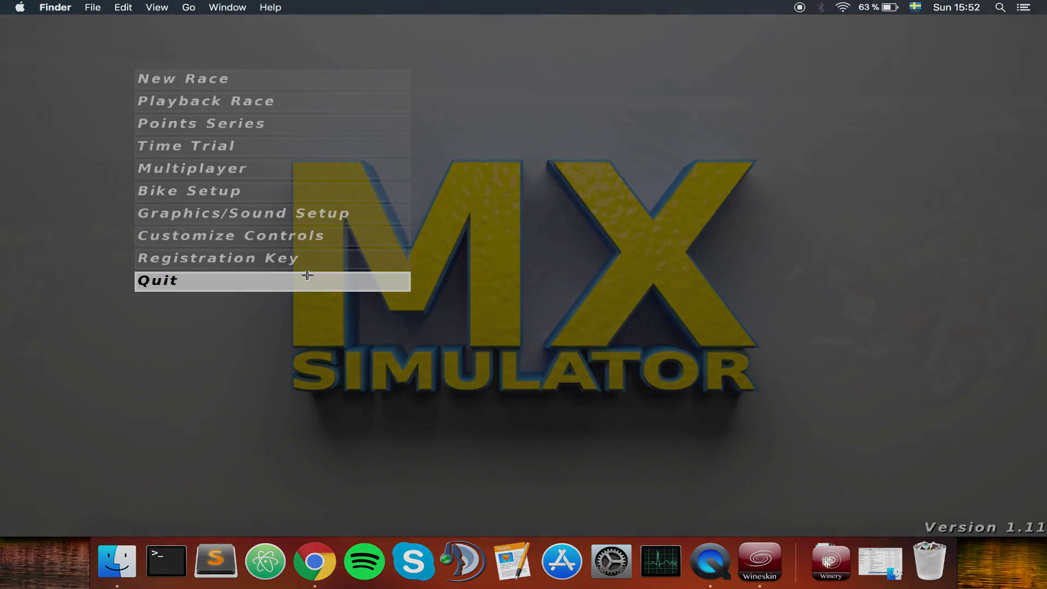